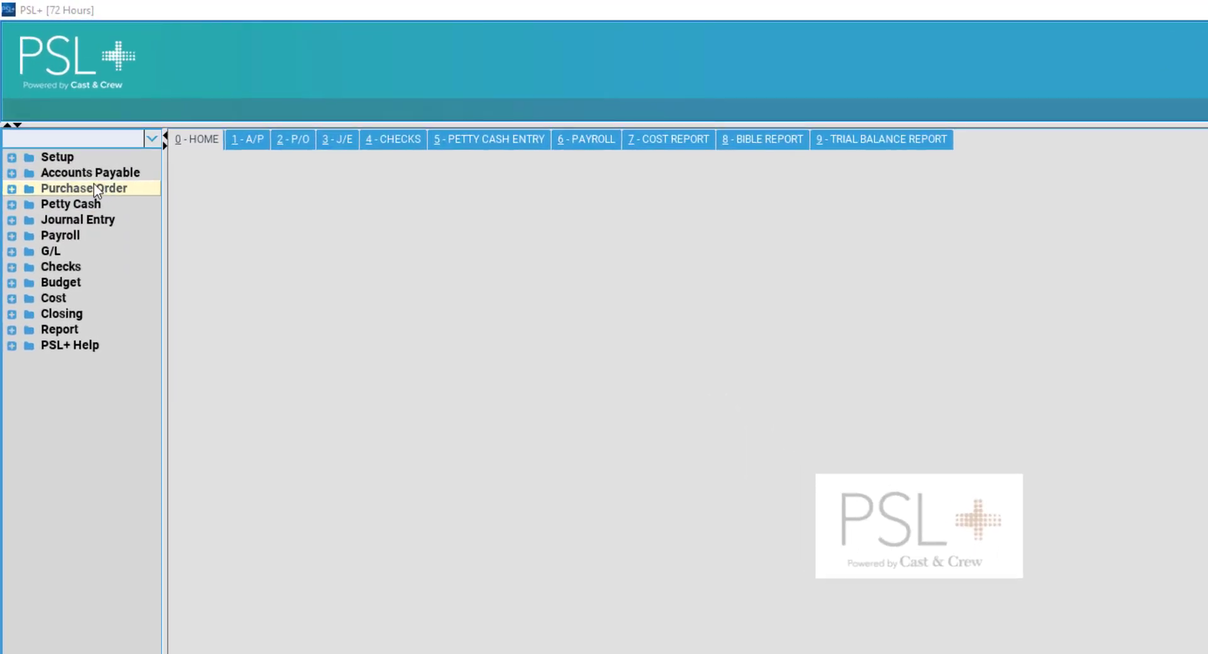
- Open PO Entry from the Purchase Order programs and add a new purchase order record
left_click(95, 189)
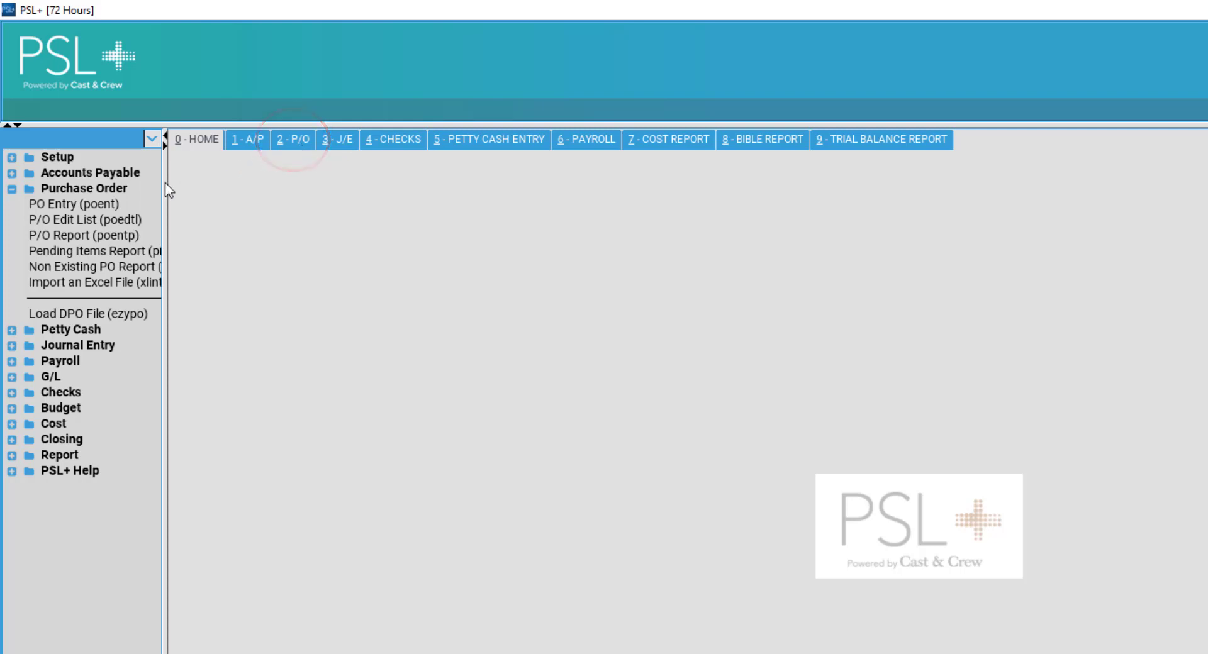
double_click(101, 211)
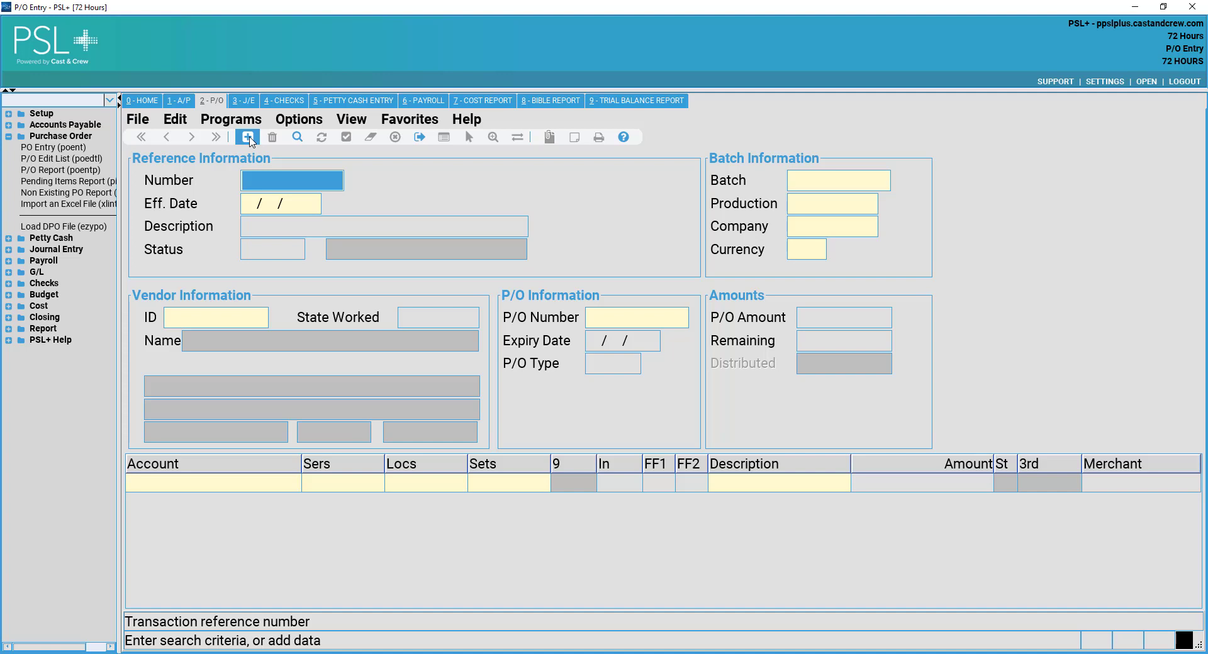
left_click(247, 137)
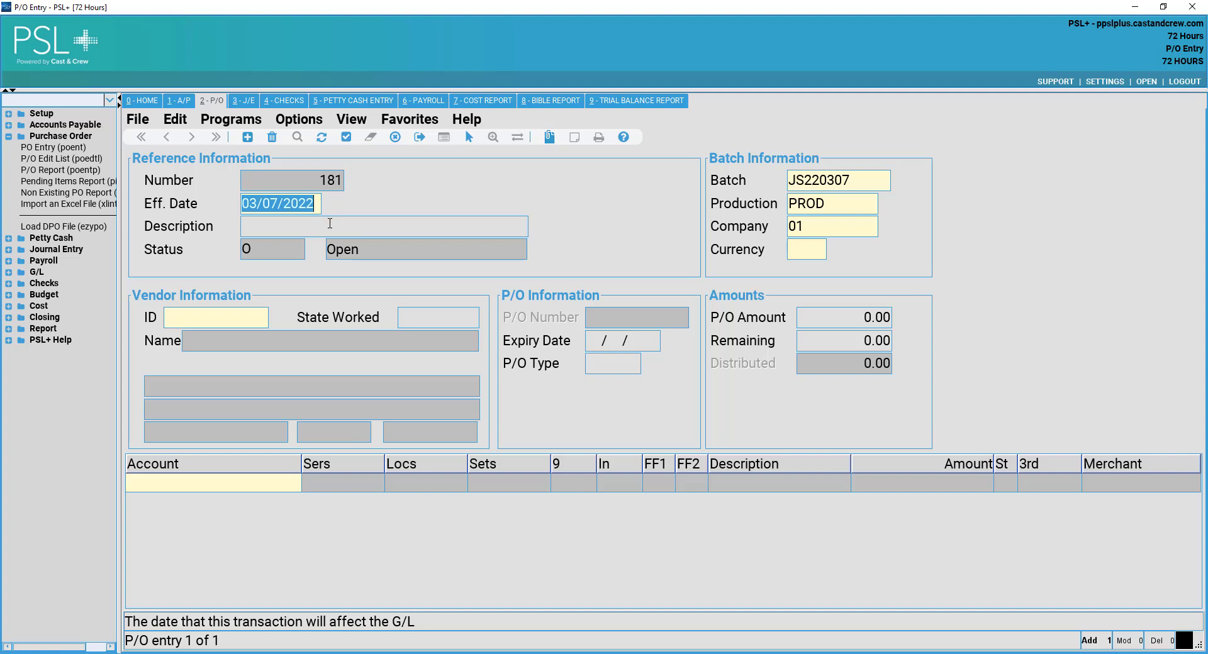
- Set the purchase order's reference description to CUBE CAR RENTAL
left_click(329, 223)
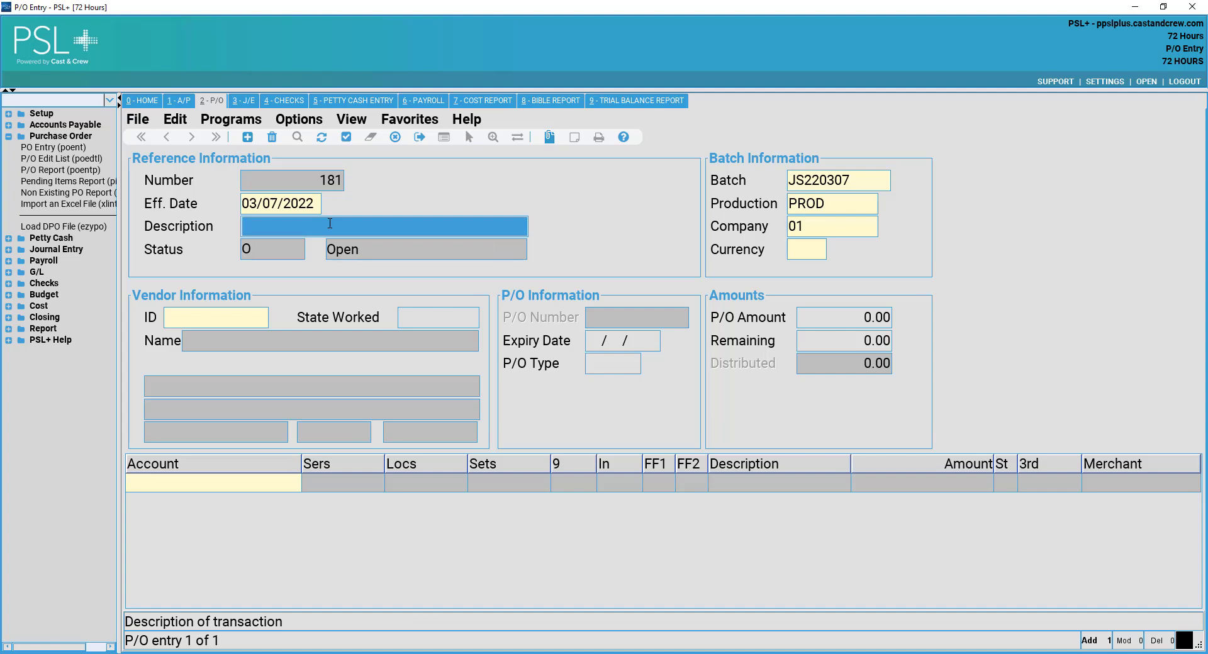
type("CUBE RE")
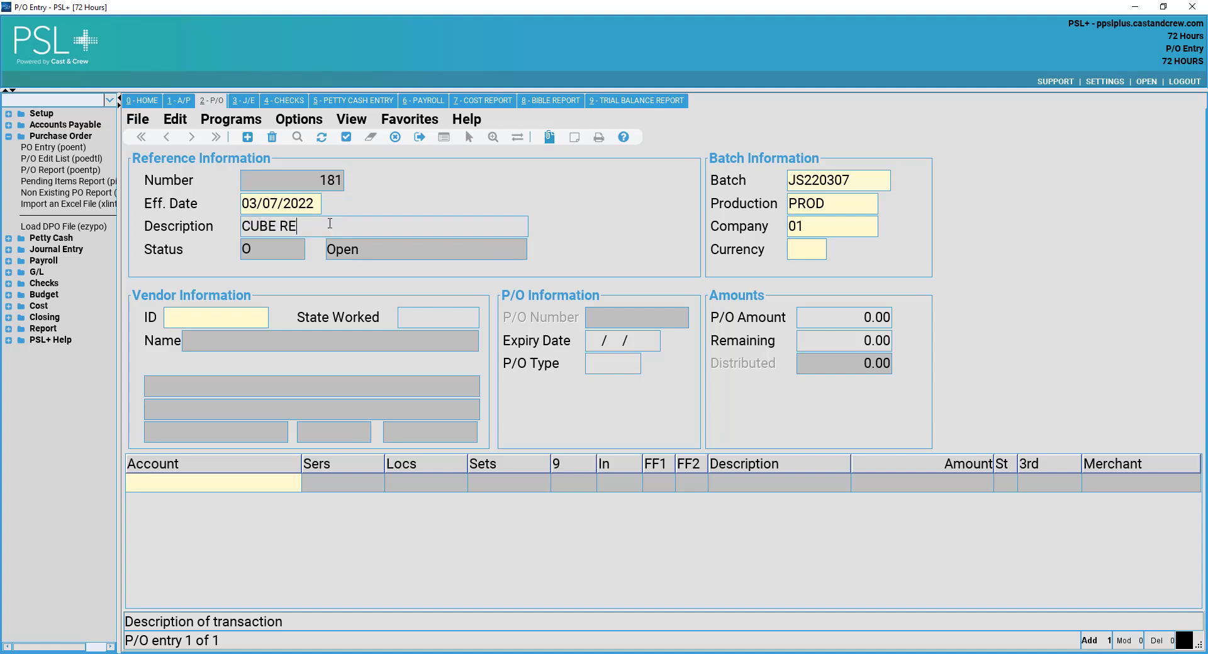
type("NT")
key("BackSpace")
key("BackSpace")
key("BackSpace")
key("BackSpace")
type("CAR RENTAL")
key("BackSpace")
type("L")
key("Tab")
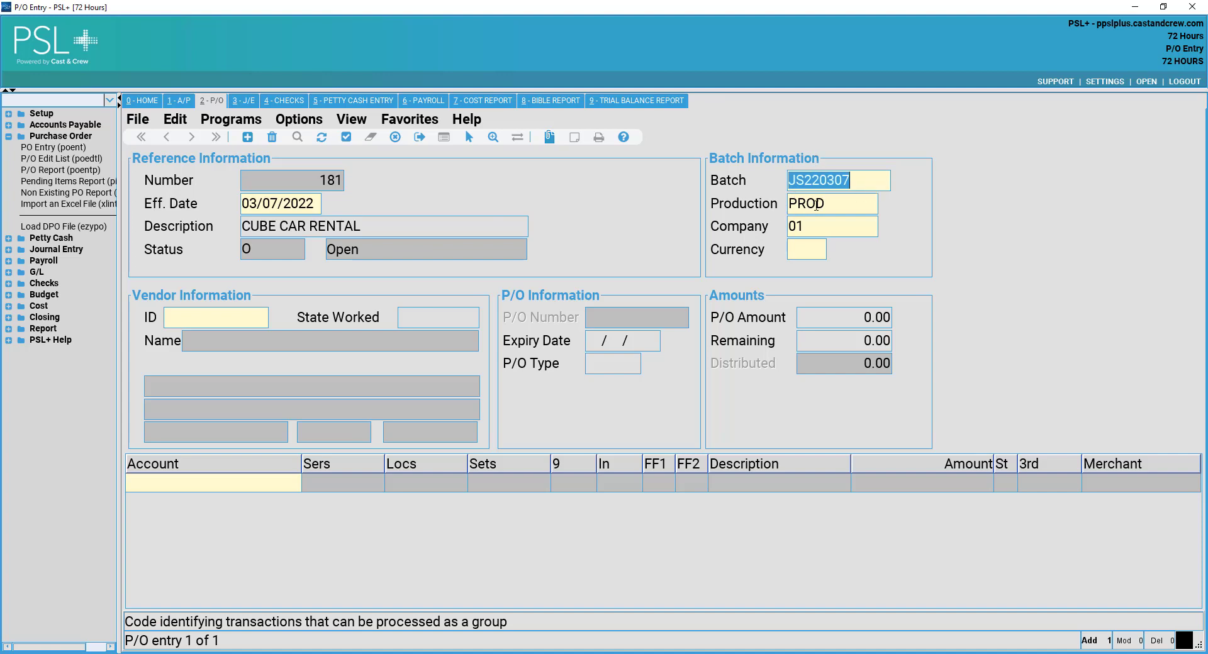
- Keep the default batch, production and company codes, and set the batch currency to US
left_click(821, 207)
left_click(854, 187)
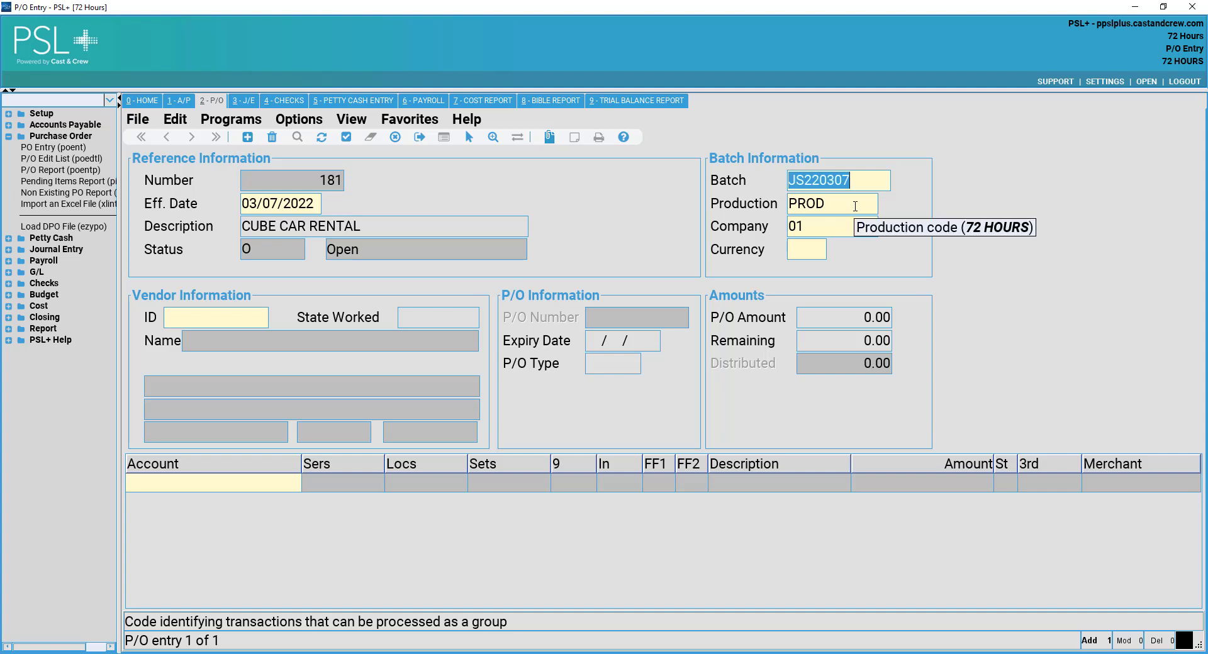
key("Tab")
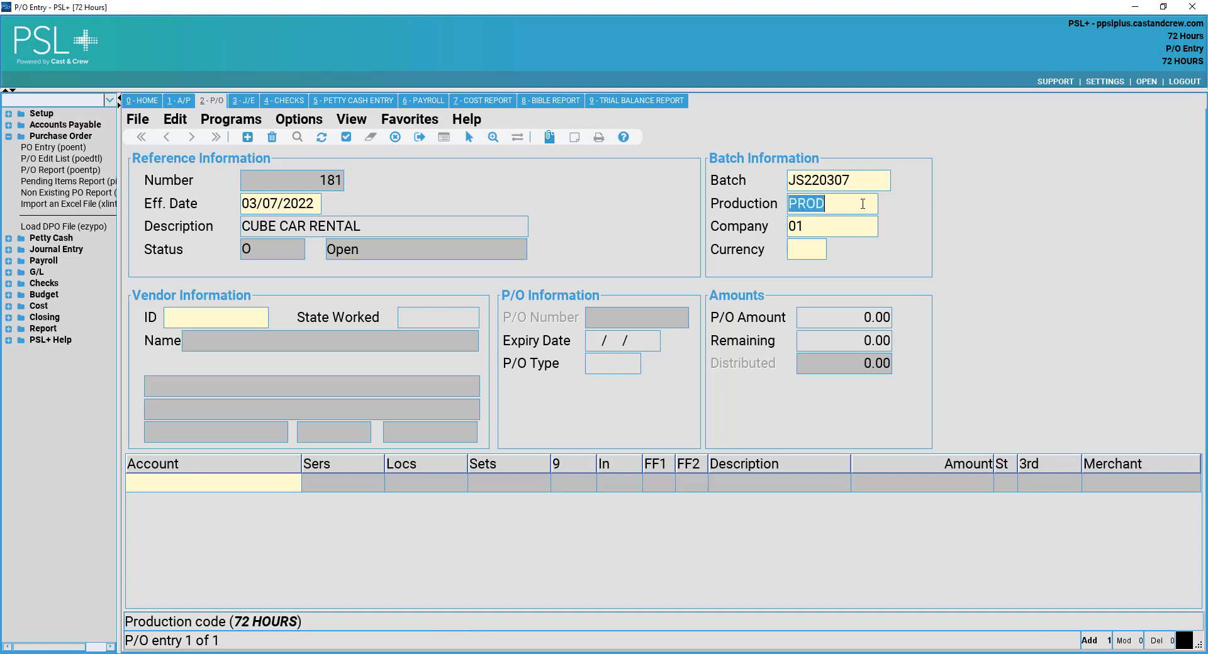
key("Tab")
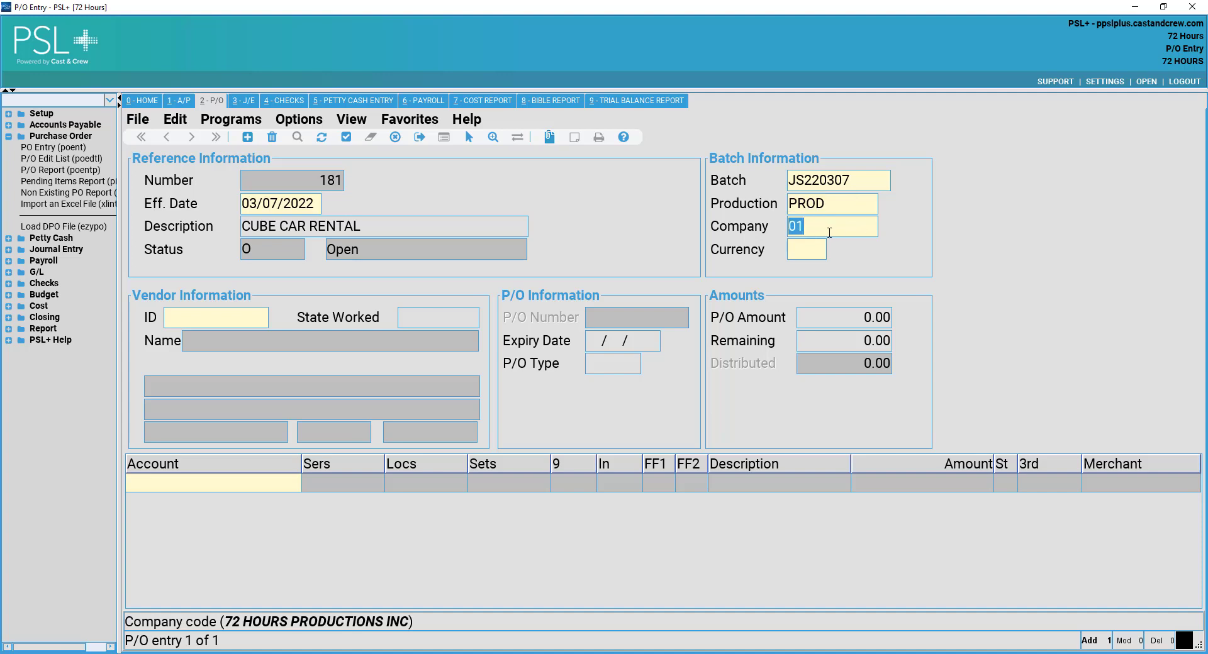
key("Tab")
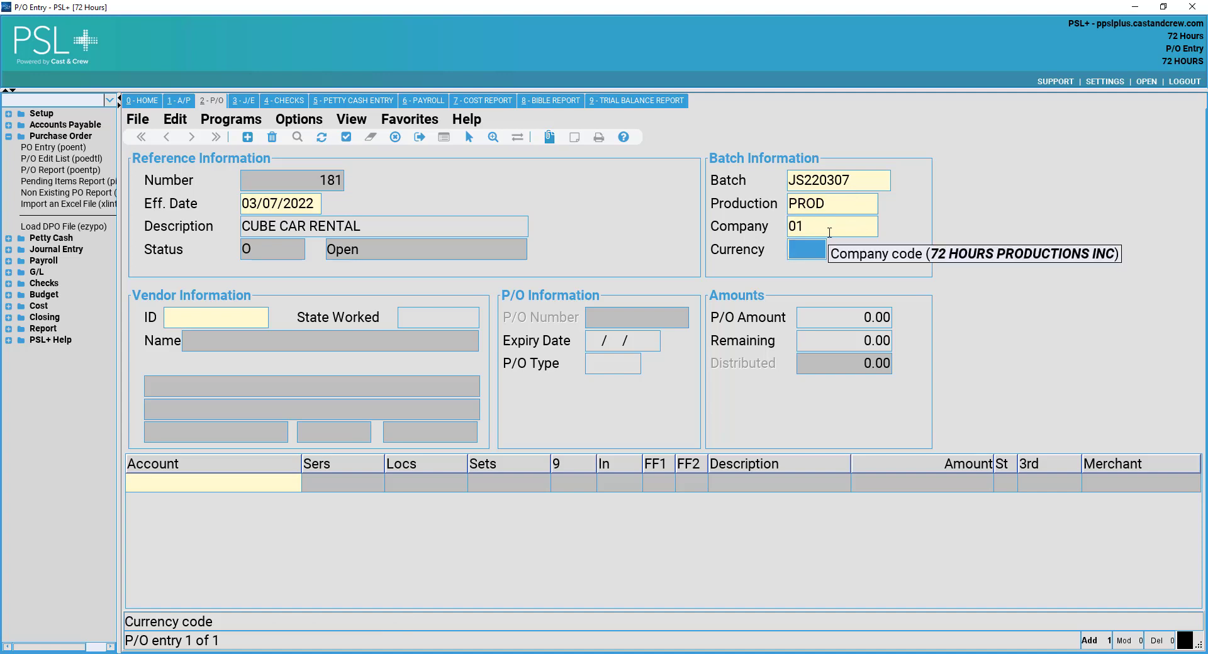
type("US")
key("Tab")
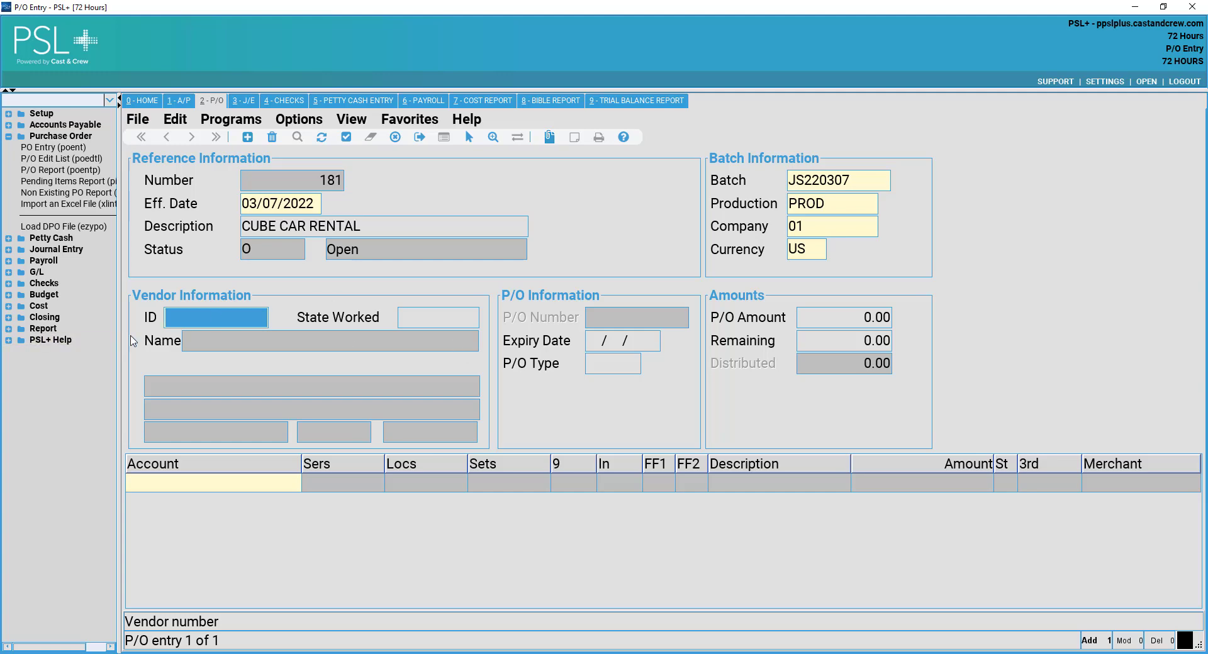
- Look up the vendor list sorted by descending vendor number and assign NEW COMPANY\THE as the vendor
double_click(199, 317)
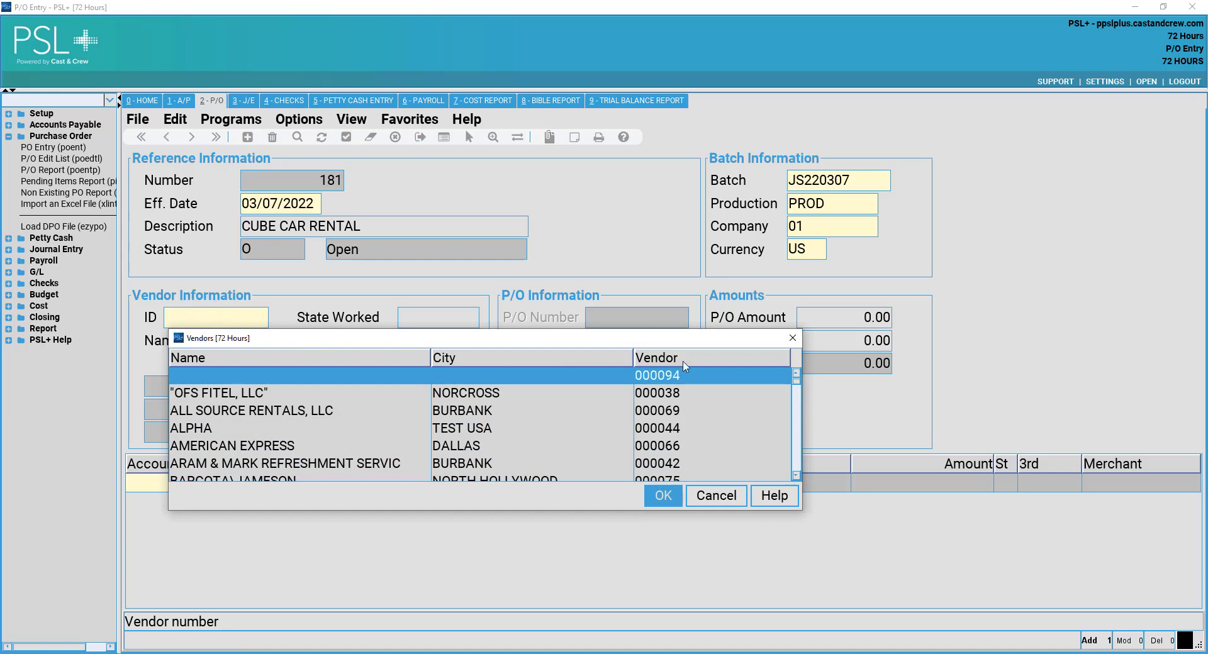
left_click(683, 361)
left_click(683, 361)
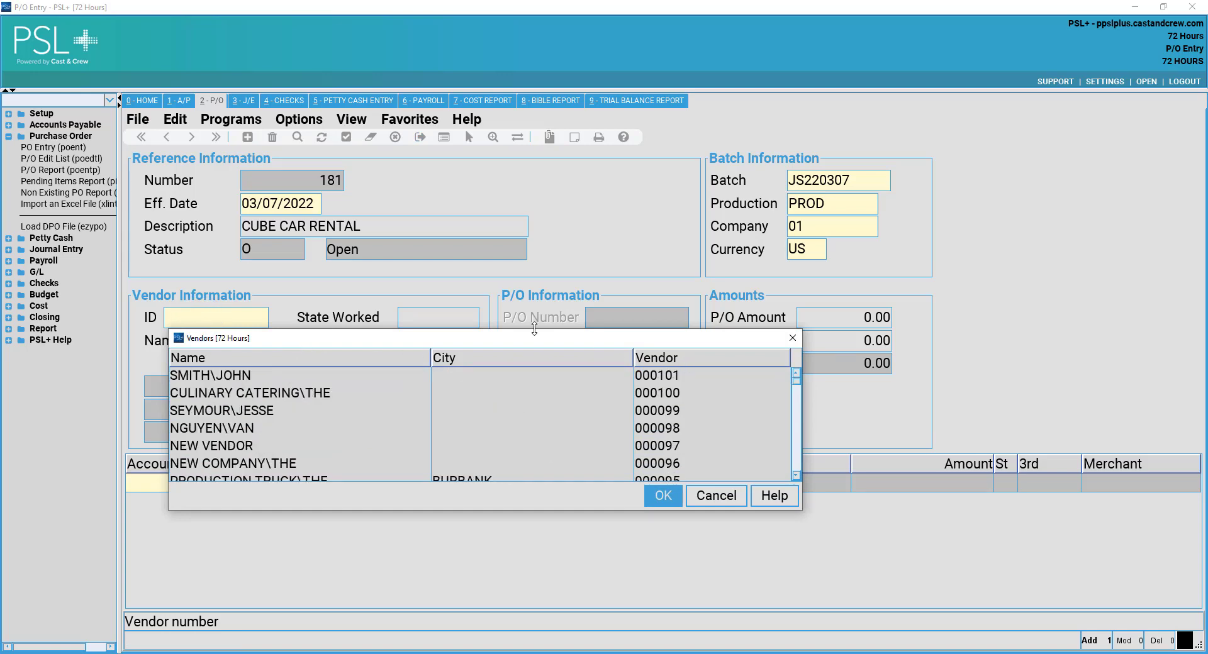
scroll(284, 403, "down", 1)
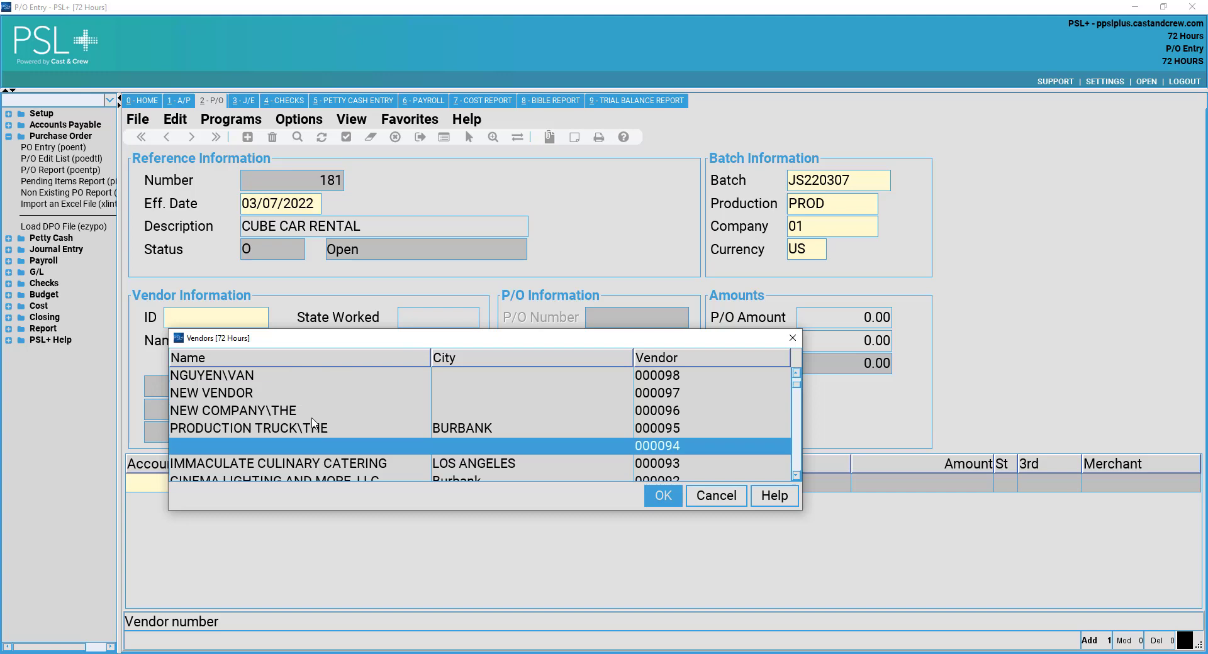
left_click(310, 414)
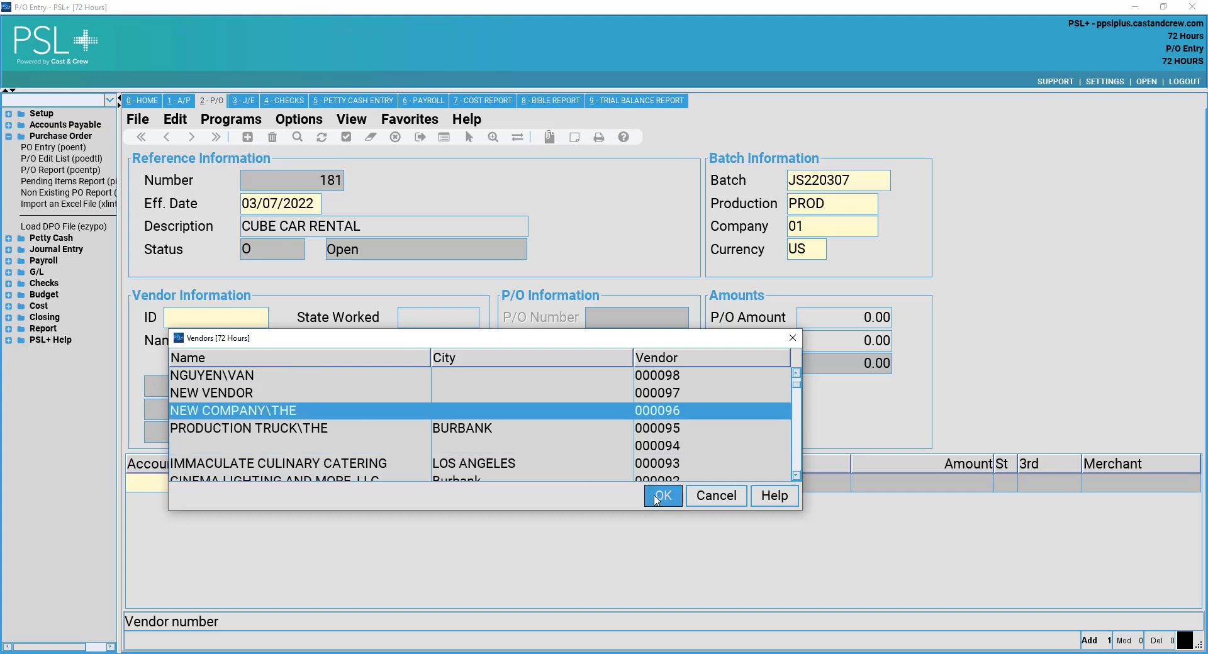
left_click(657, 500)
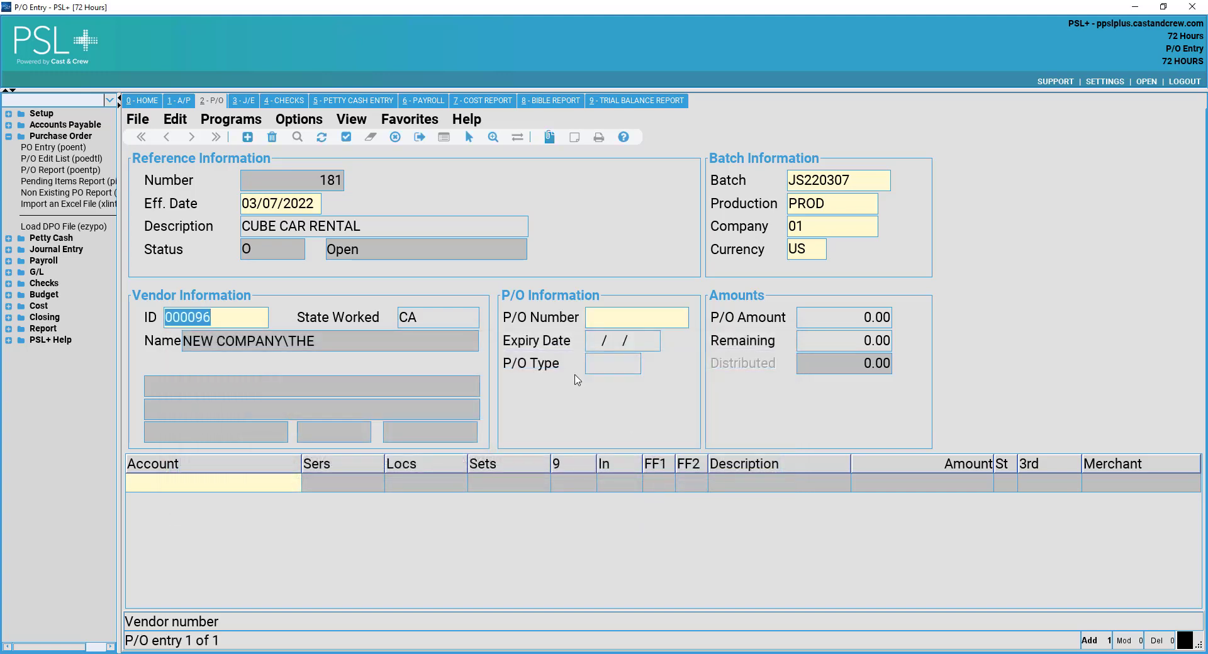
- Keep the default state worked and fill in the P/O number for the purchase order
key("Tab")
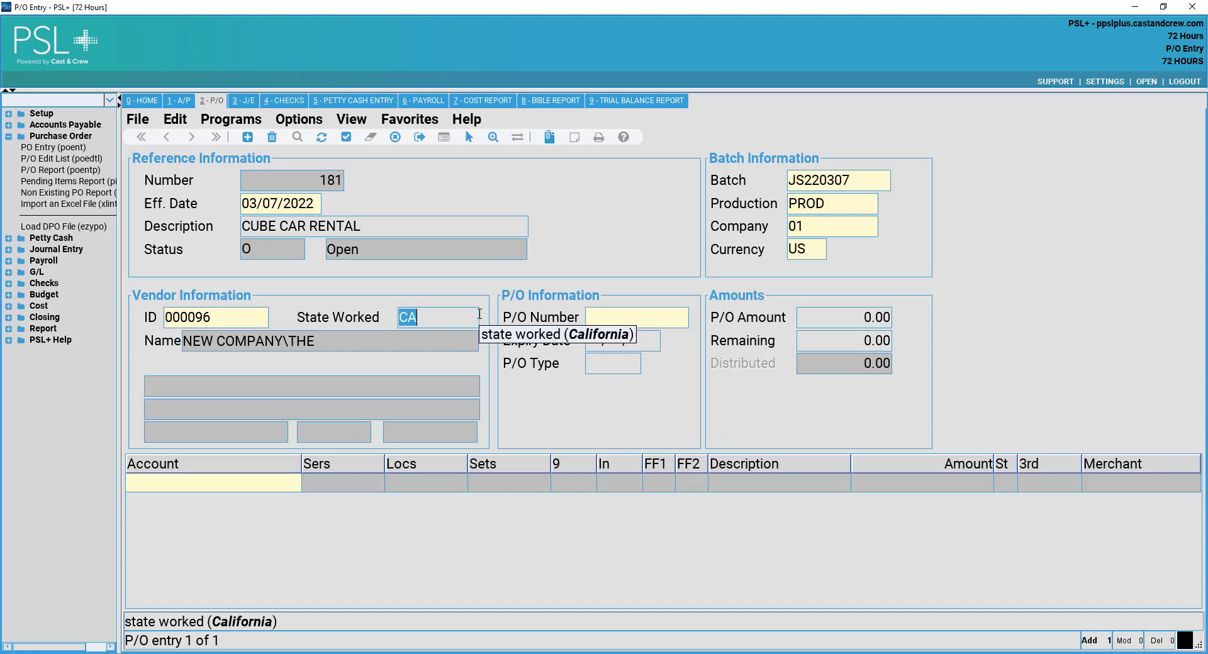
left_click(635, 317)
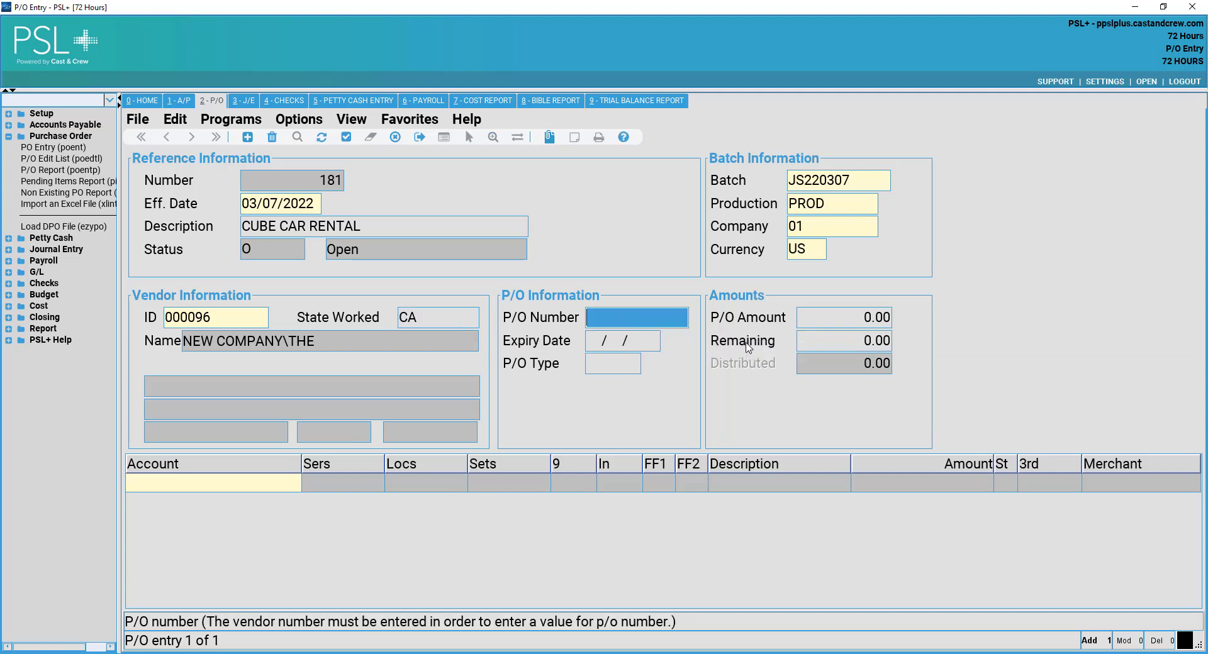
type("N")
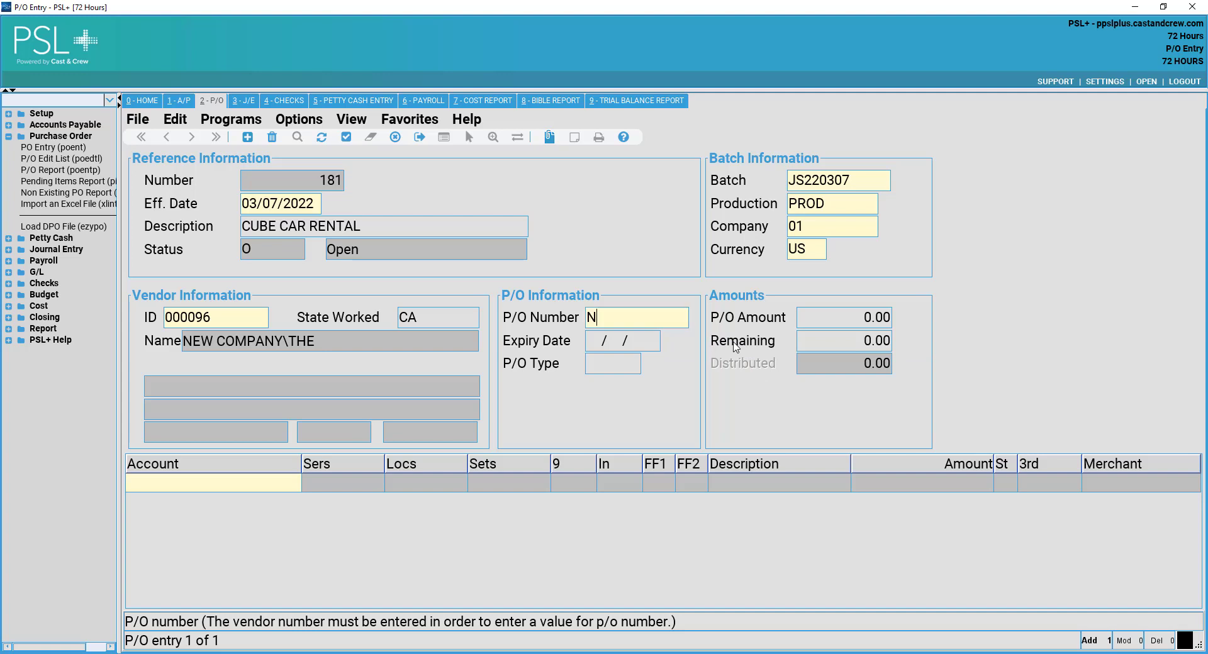
type("C20028")
key("Tab")
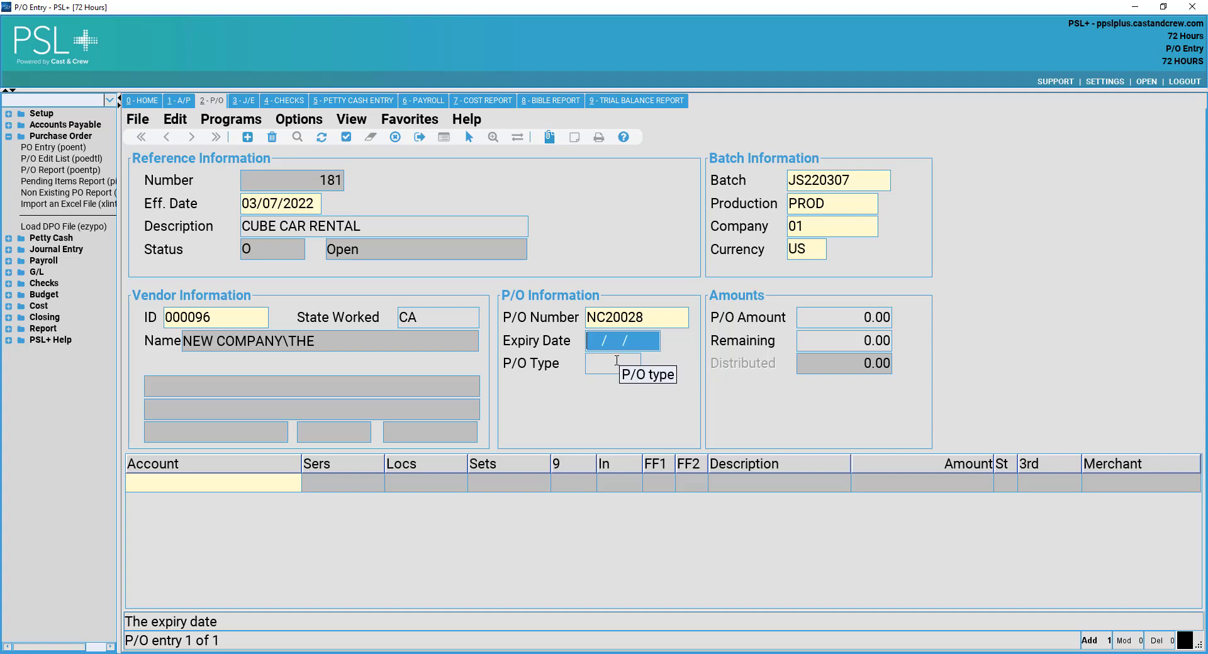
- Leave the expiry date and P/O type blank, set the P/O amount to 1,000.00, and continue to the distribution lines
key("Tab")
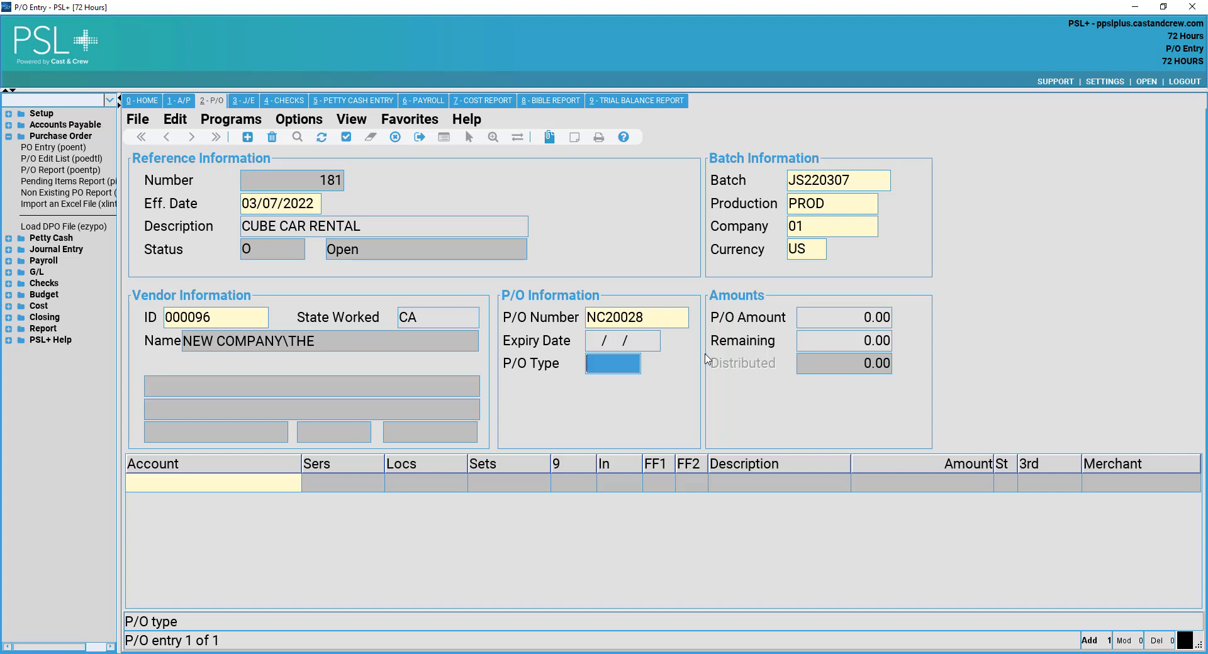
key("Tab")
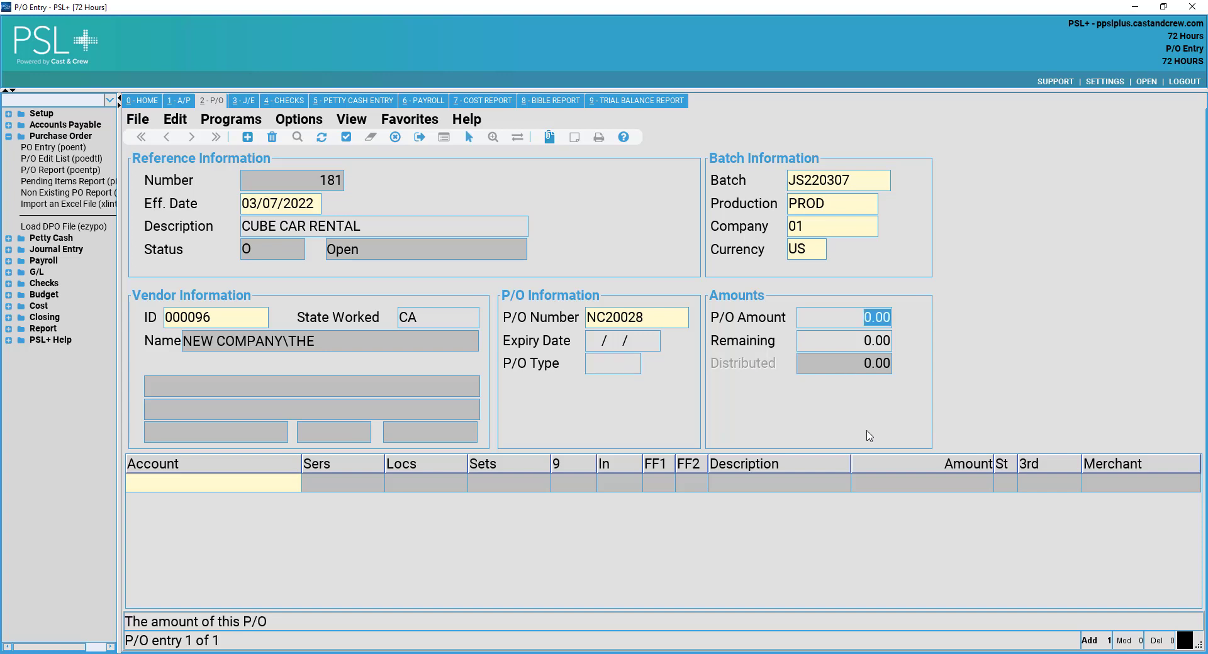
type("1,000.00")
key("Tab")
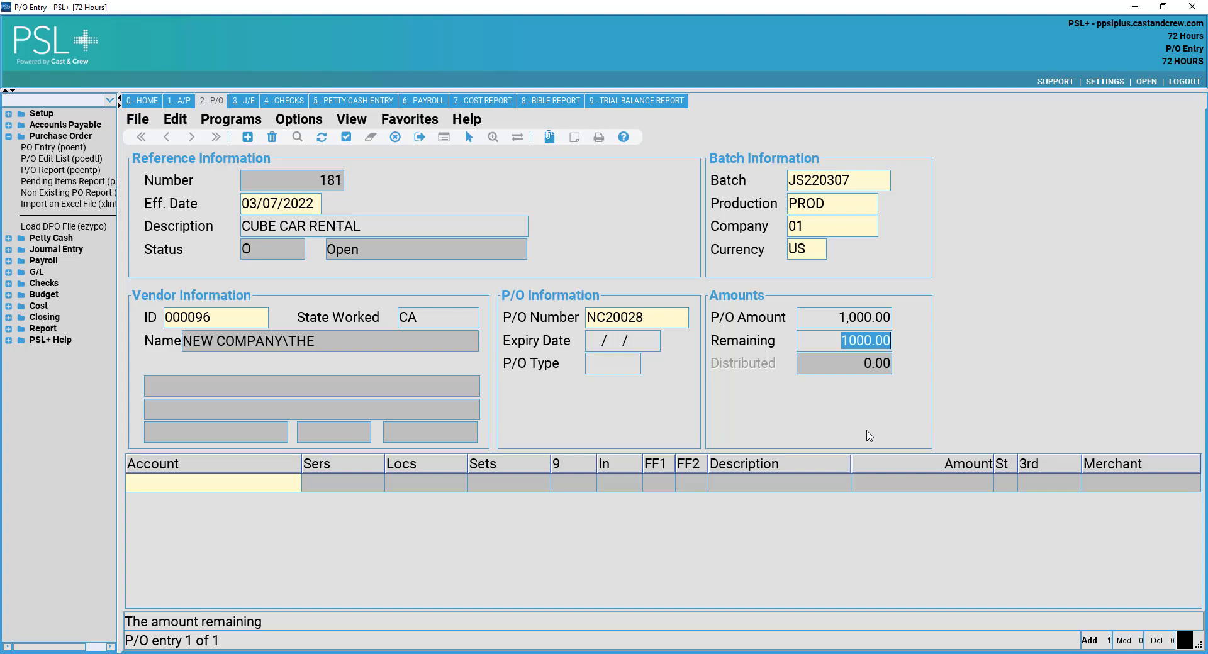
key("Return")
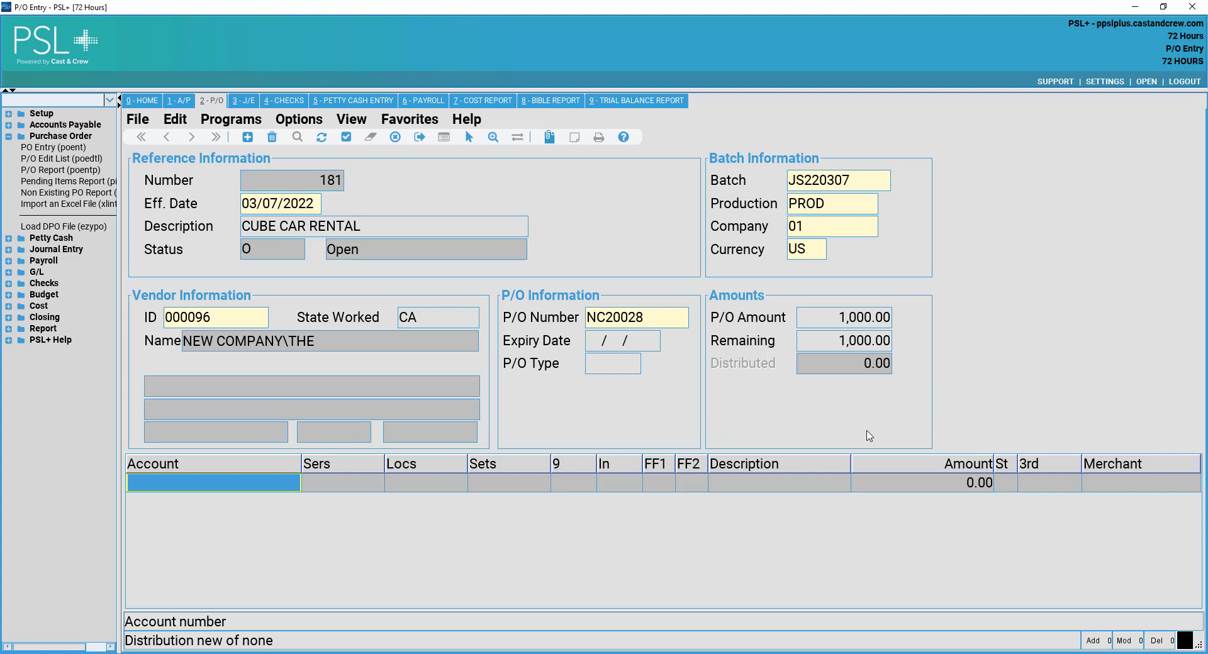
- Enter ledger account 2618-000 on the first distribution line
type("2")
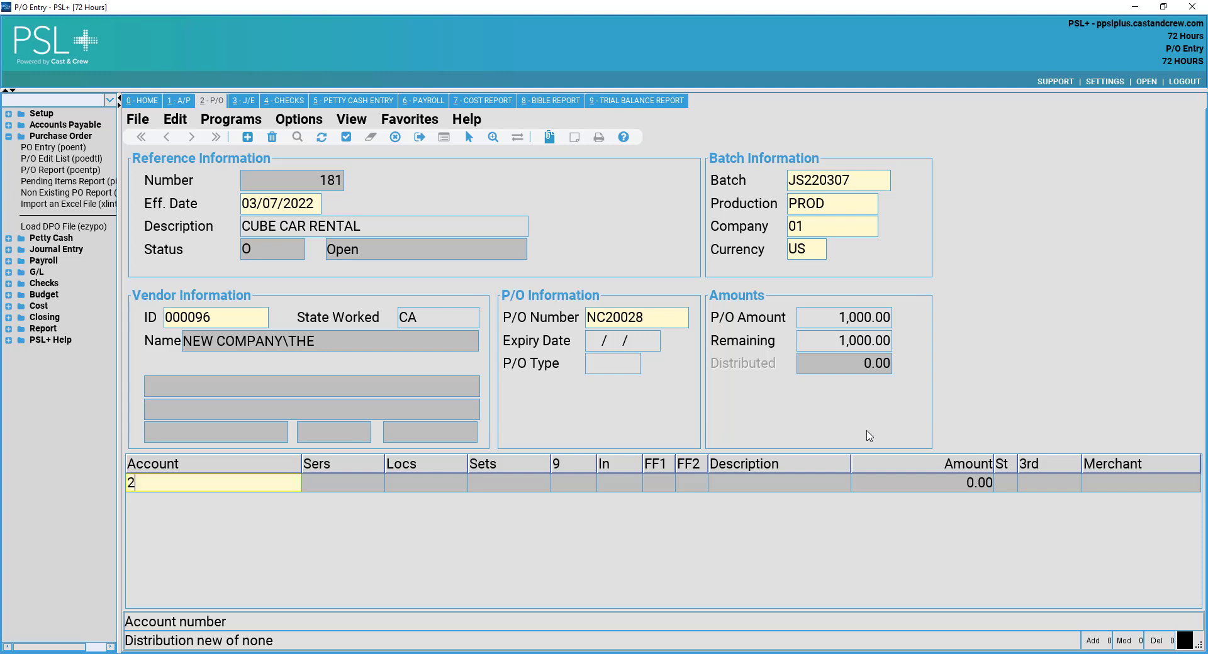
type("618-000")
key("Tab")
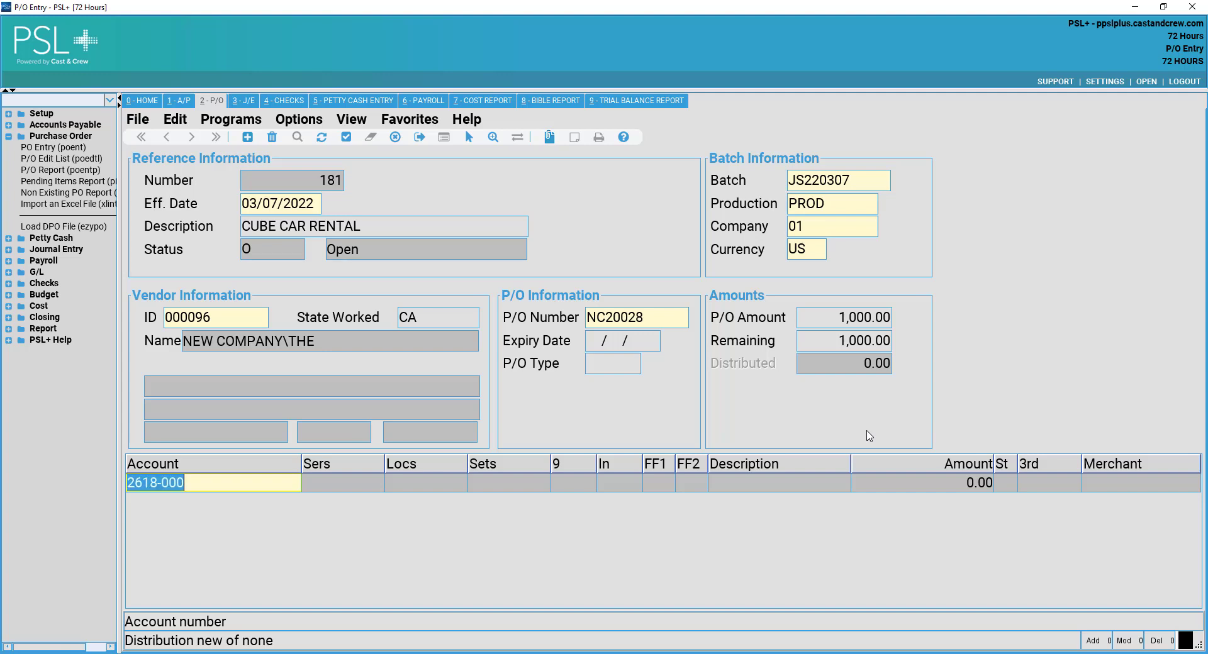
key("Tab")
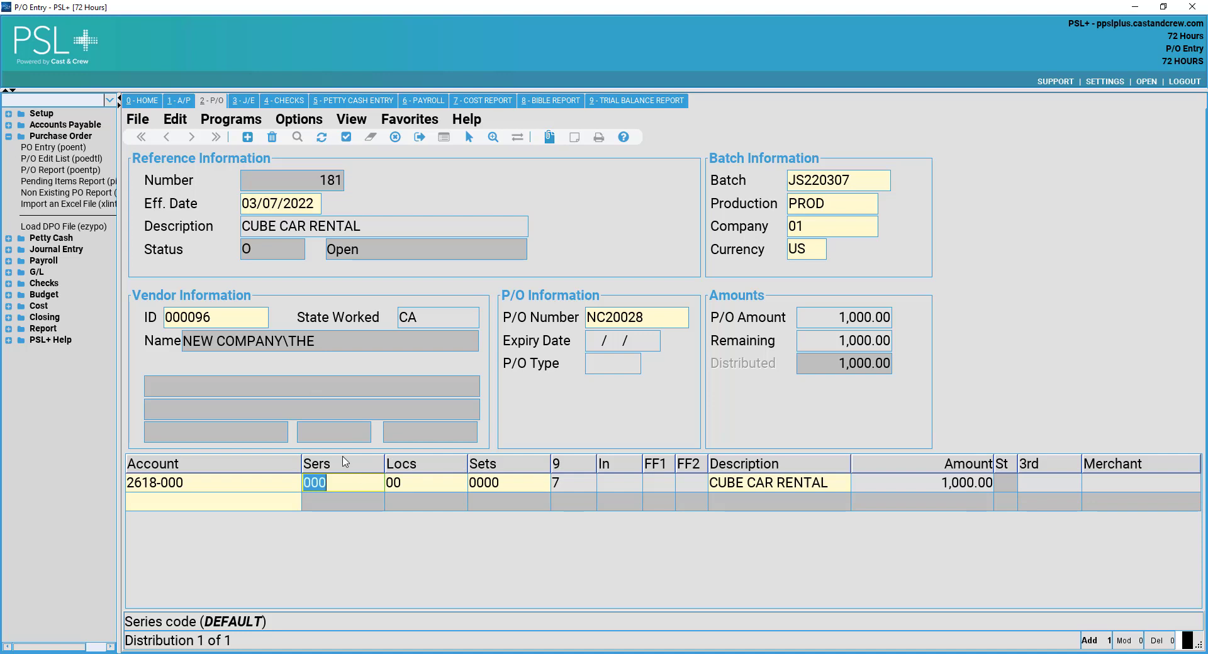
- Code the first distribution line with location 01 and series 101
key("Tab")
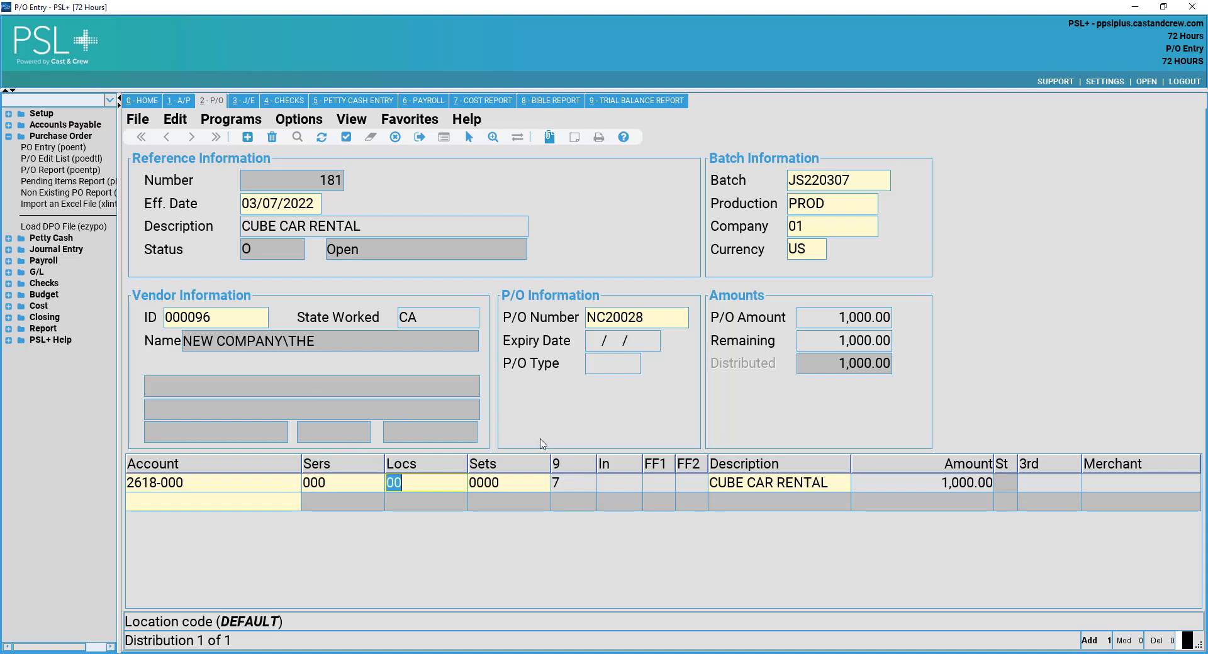
type("01")
key("shift+Tab")
type("101")
key("Tab")
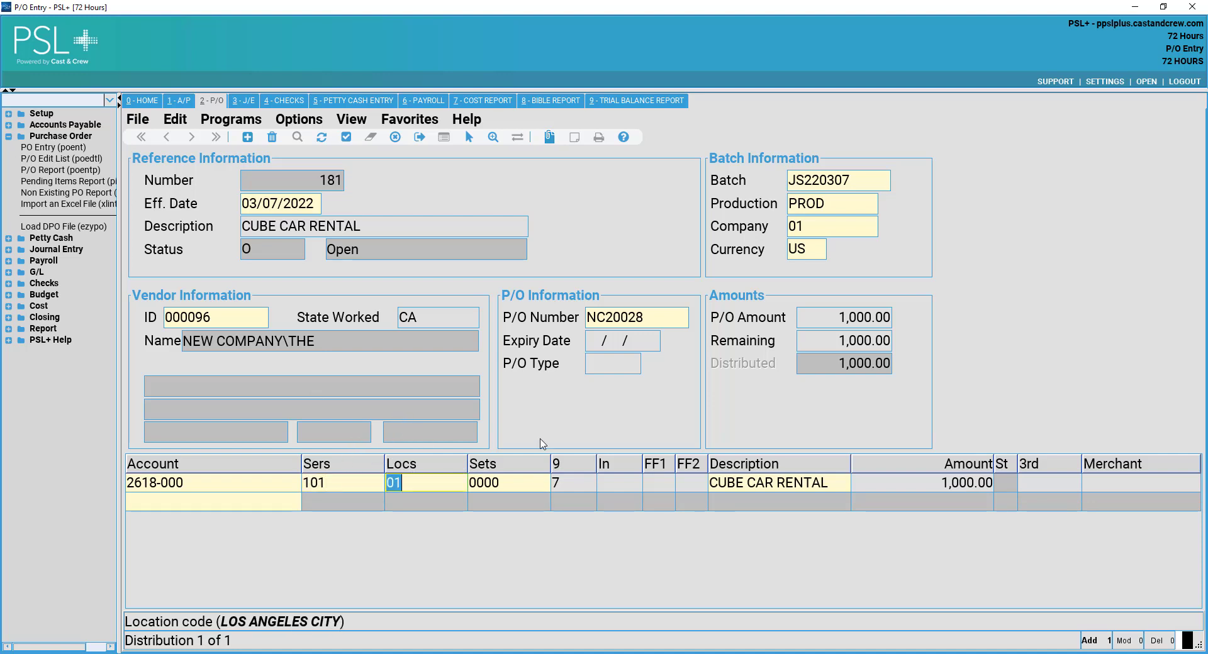
- Keep the line's default set and 1099 codes, and set its first free field (FF1) to CA
key("Tab")
key("Tab")
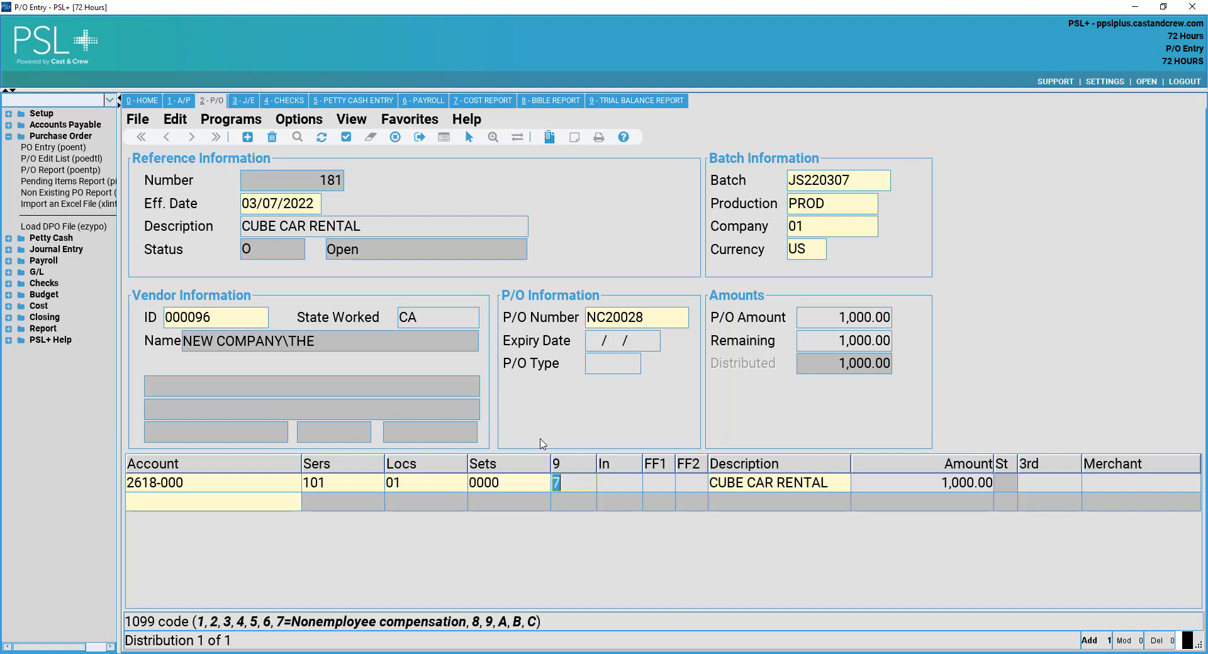
key("Tab")
key("Tab")
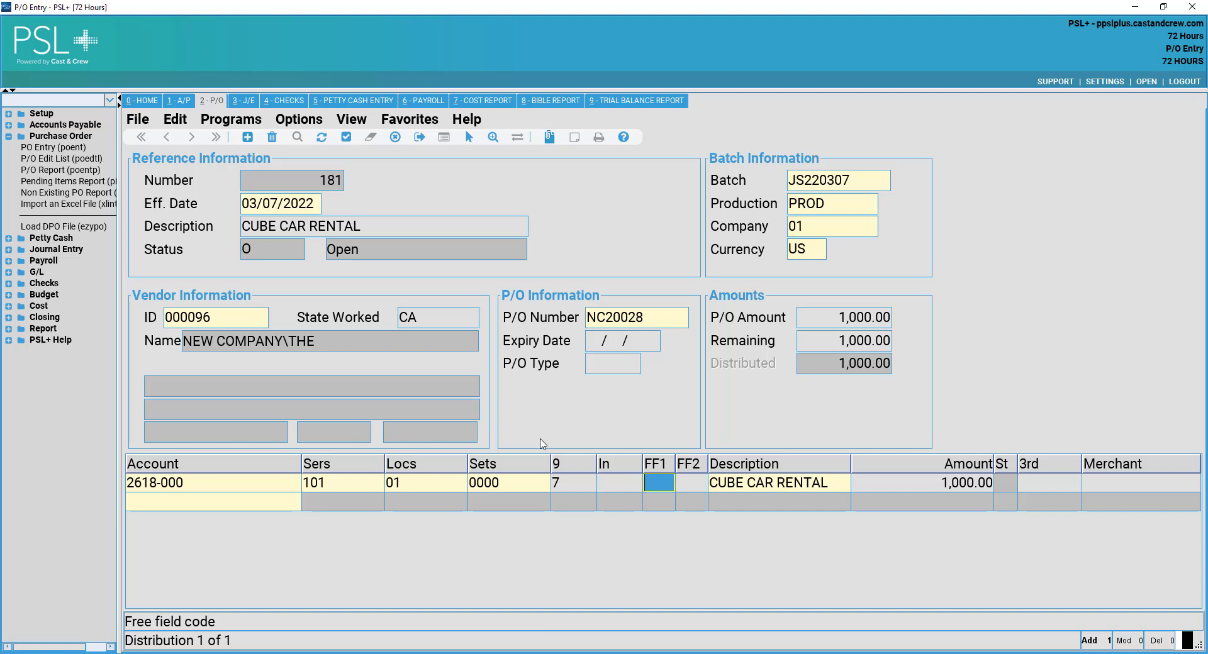
type("CA")
key("Tab")
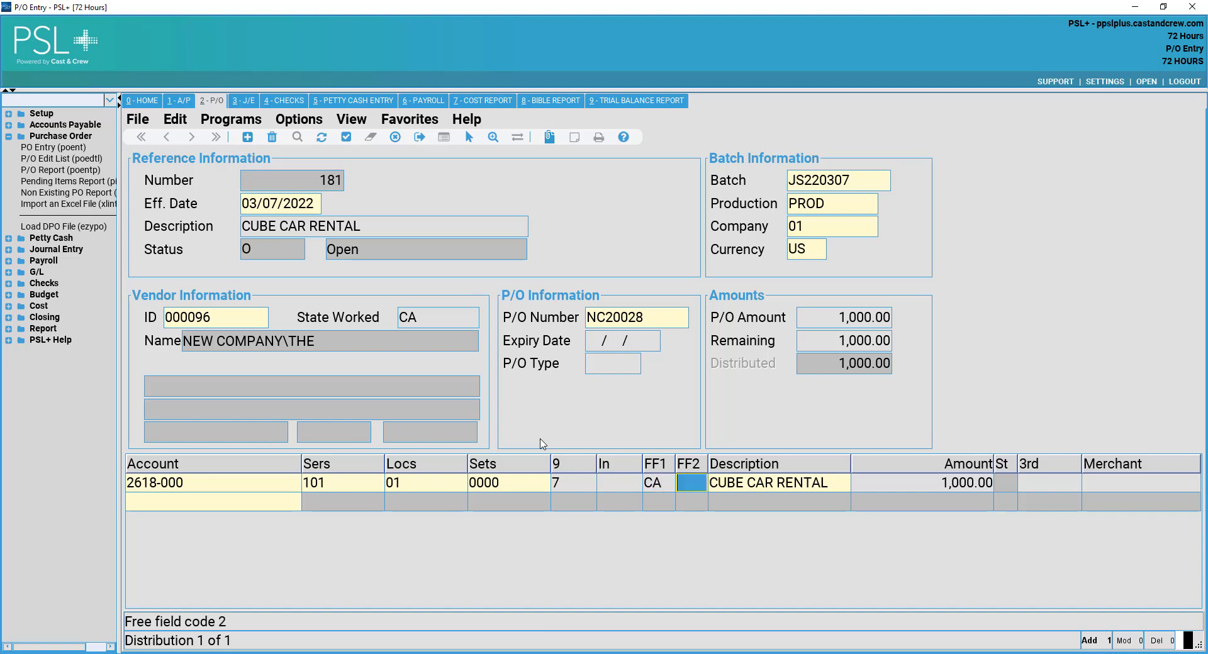
- Keep the distribution description and set the first line's amount to 750.00
key("Tab")
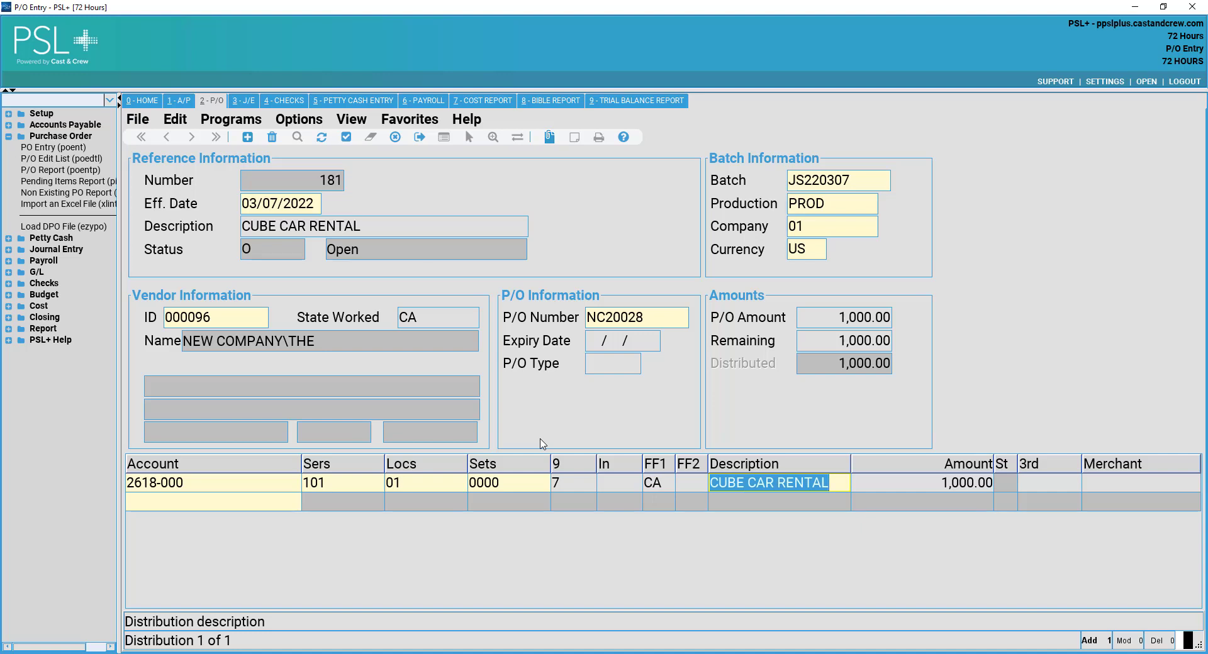
key("Tab")
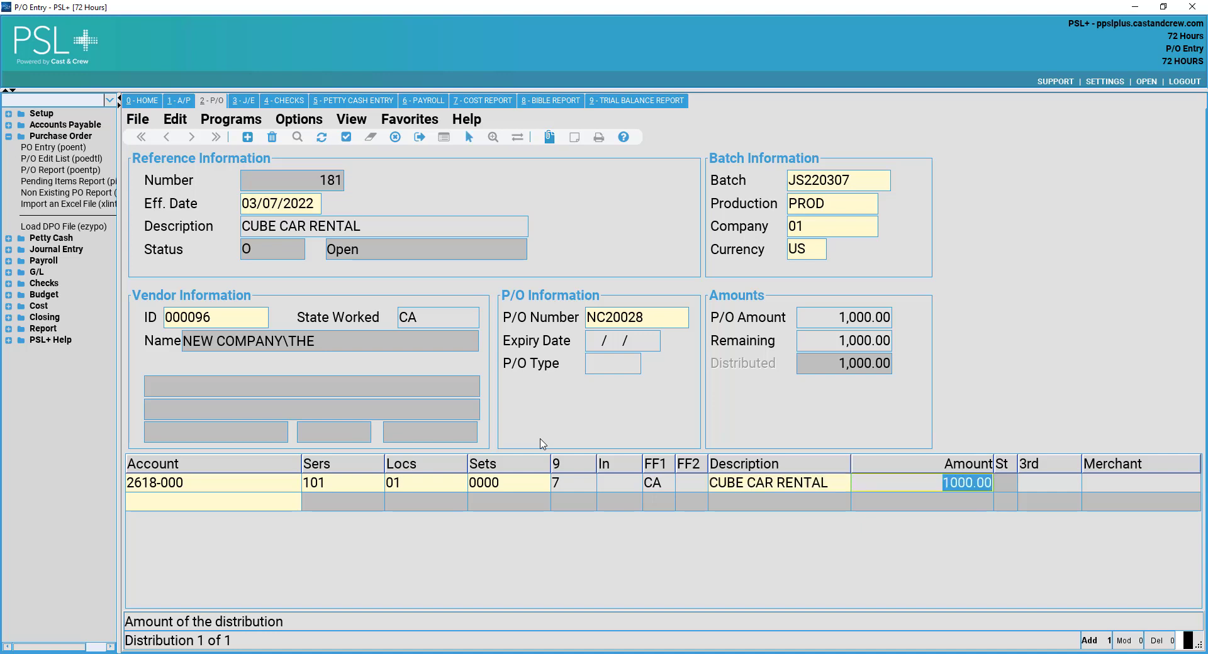
type("750.00")
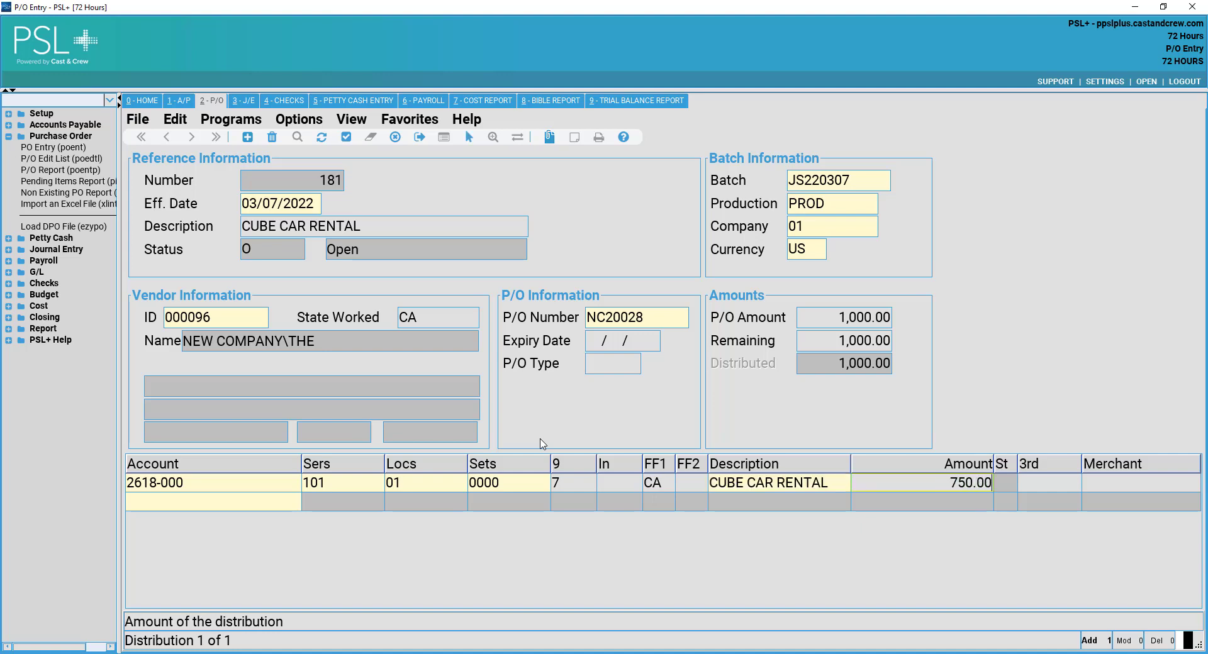
- Leave the first line's remaining fields blank and add a second distribution line with ledger account 2618-000
key("Tab")
key("Tab")
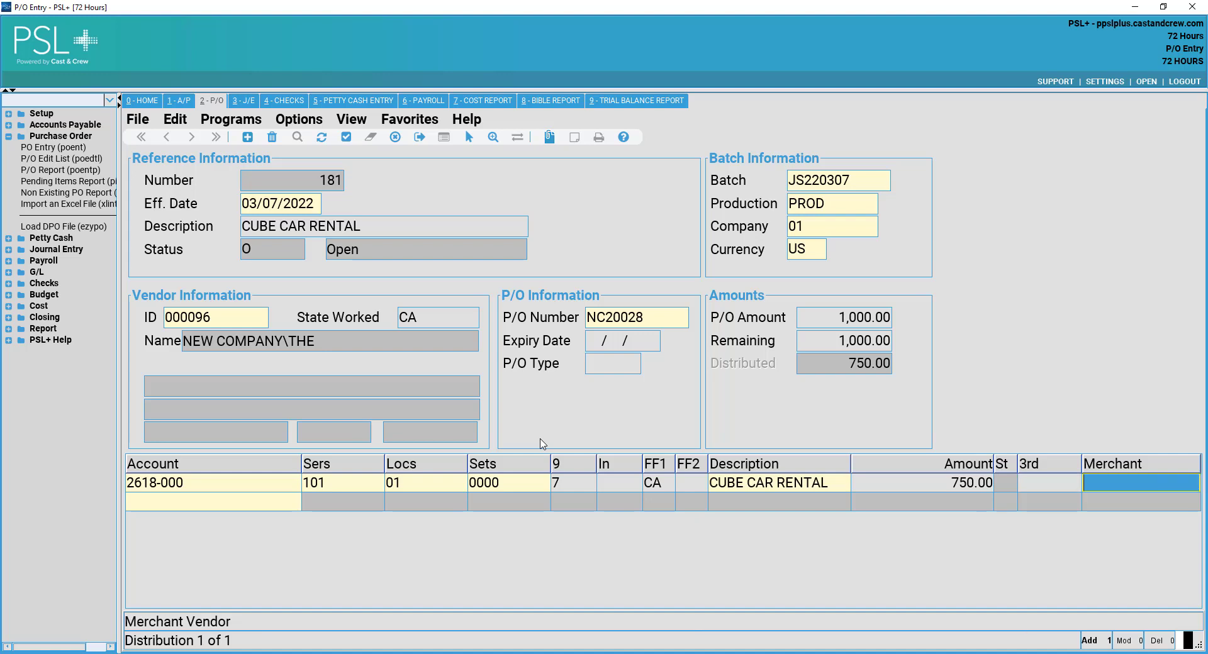
key("Tab")
type("2")
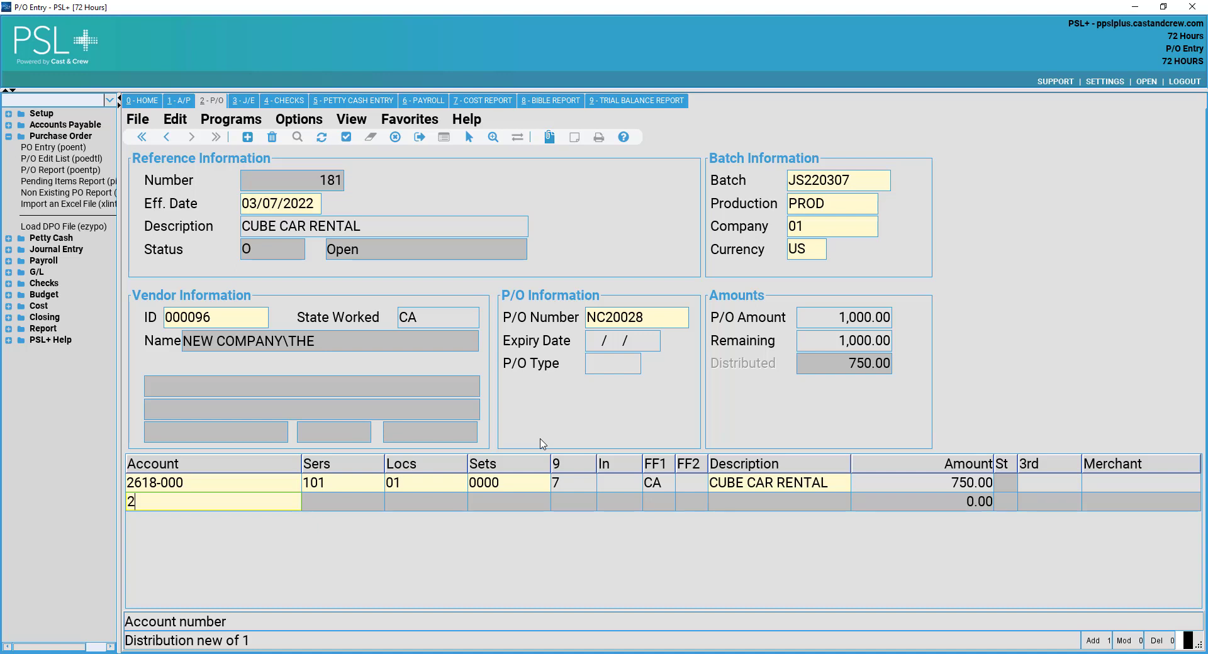
type("618-000")
key("Tab")
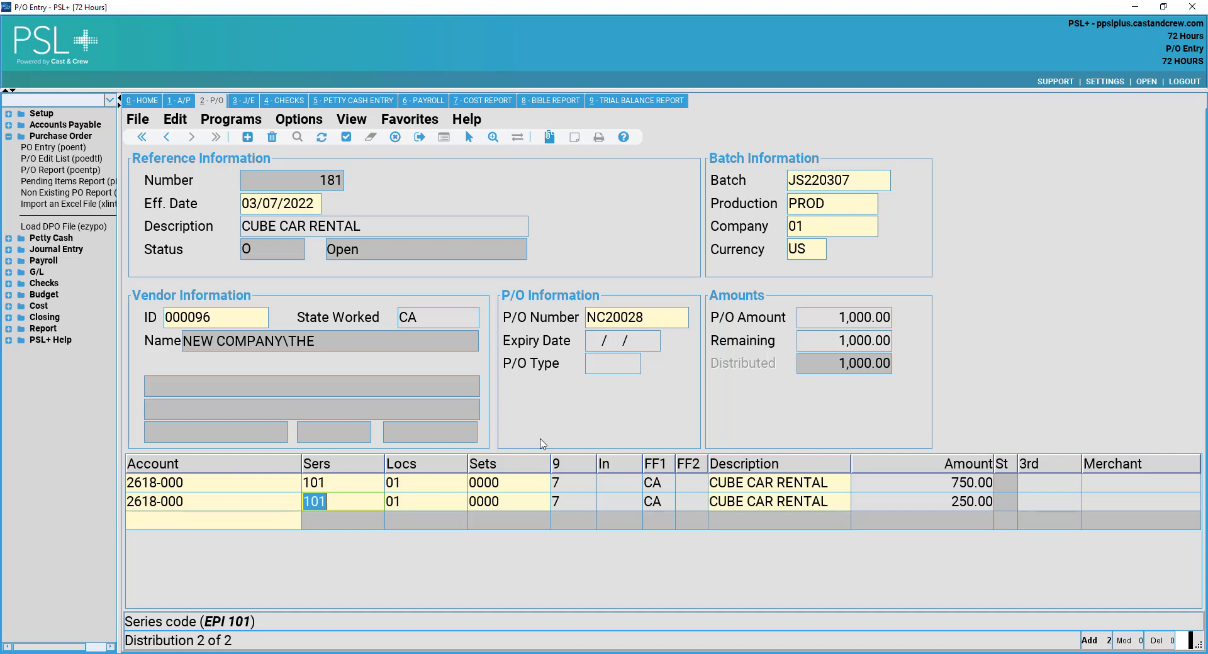
- Keep the second line's carried-over series 101, location 01, set 0000, 1099 code 7 and FF1 CA, leaving FF2 blank
key("Tab")
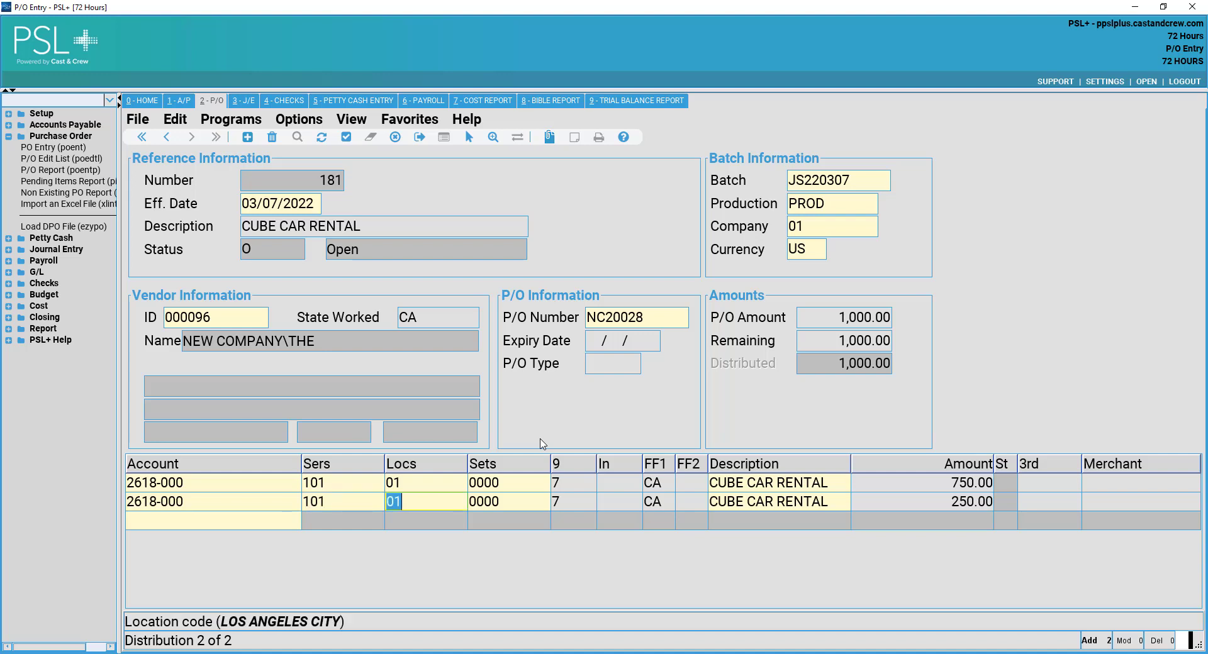
key("Tab")
key("Tab")
key("shift+Tab")
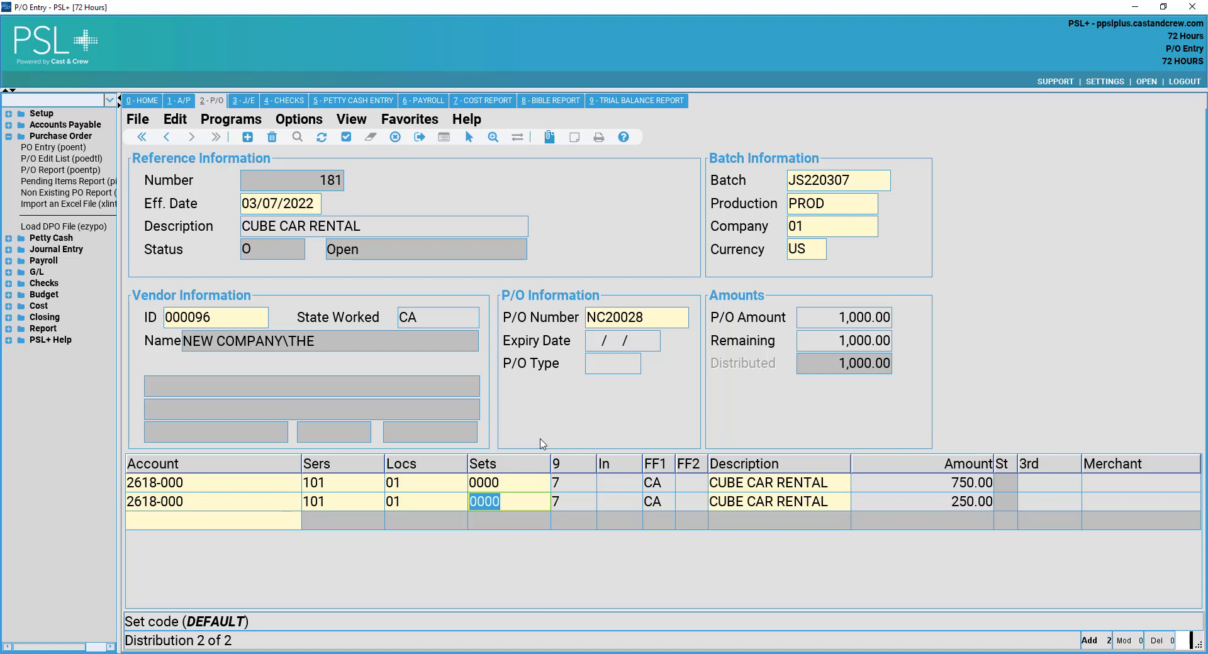
key("Tab")
key("Tab")
key("Tab")
key("Tab")
key("Tab")
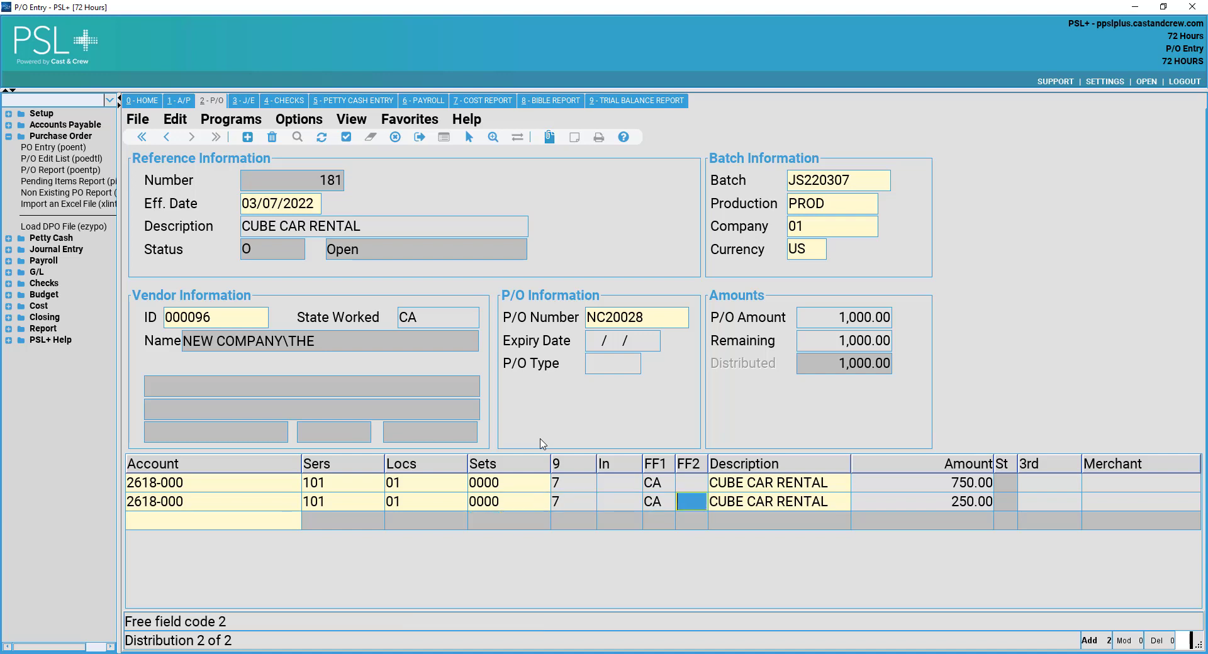
- Extend the second line's distribution description to CUBE CAR RENTAL INSURANCE
key("End")
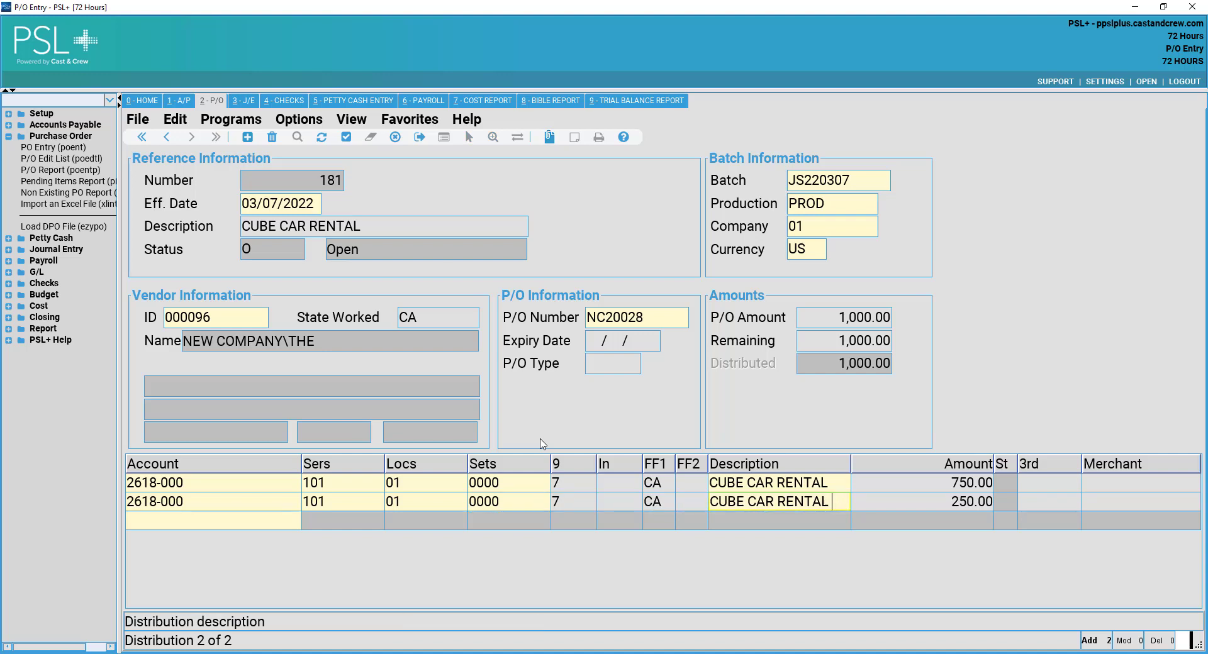
type("INSURANCE")
key("Tab")
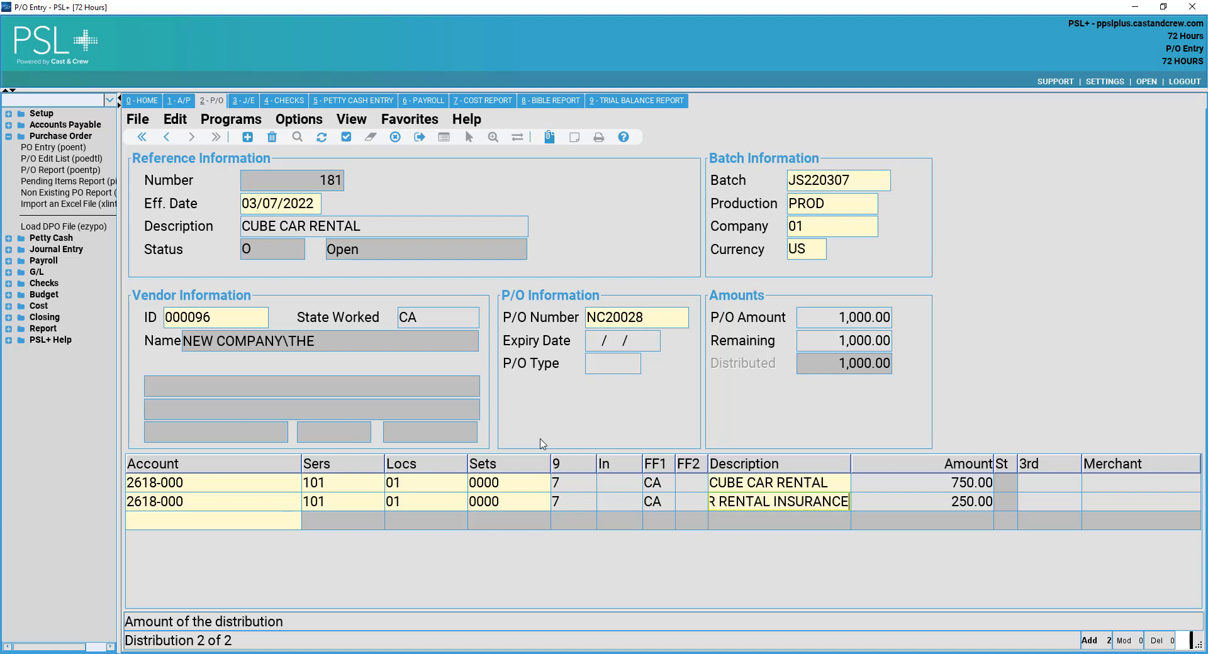